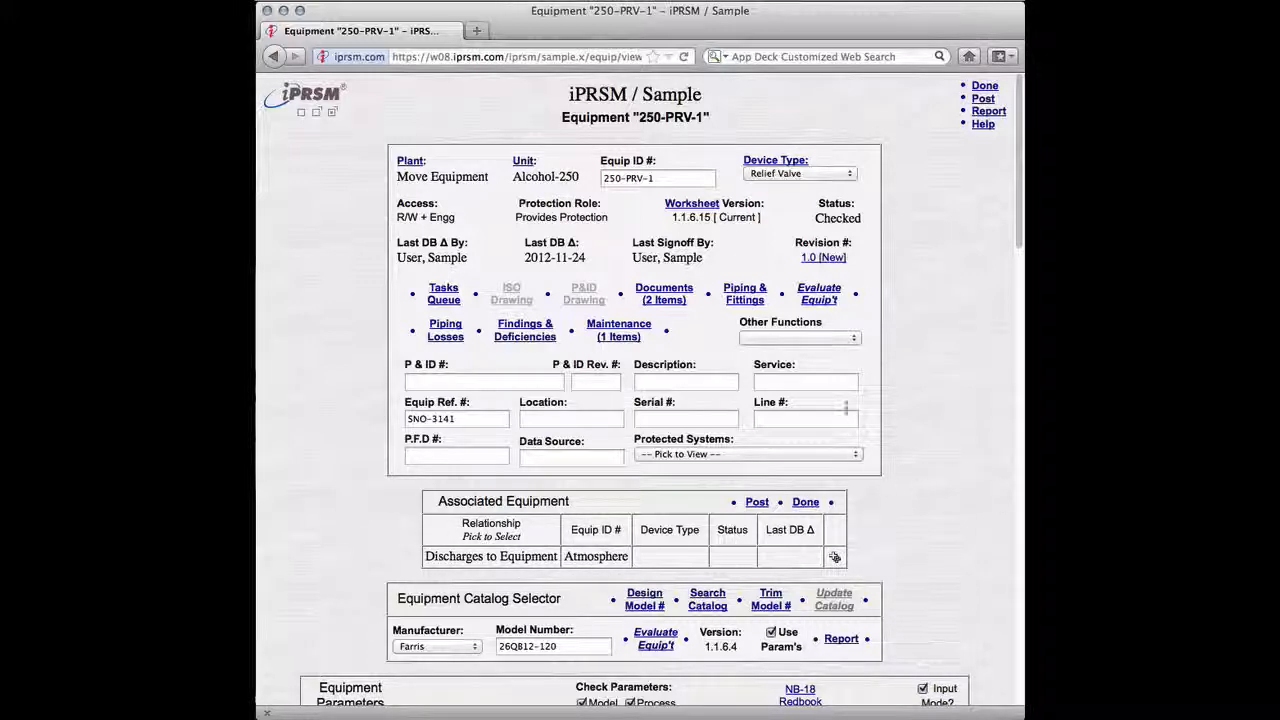
Move 250-PRV-1 to the Move Equipment plant's Service Shop unit, using Equip.Ref.# as its ID
click(852, 338)
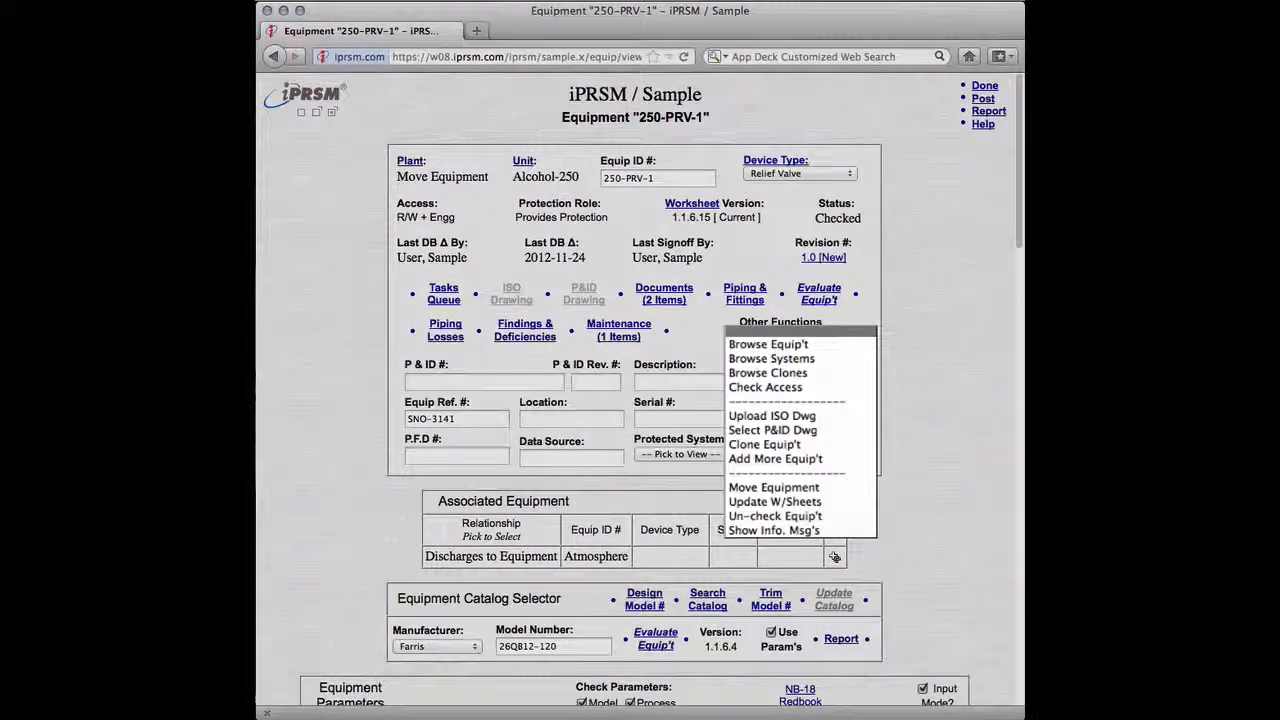
click(849, 488)
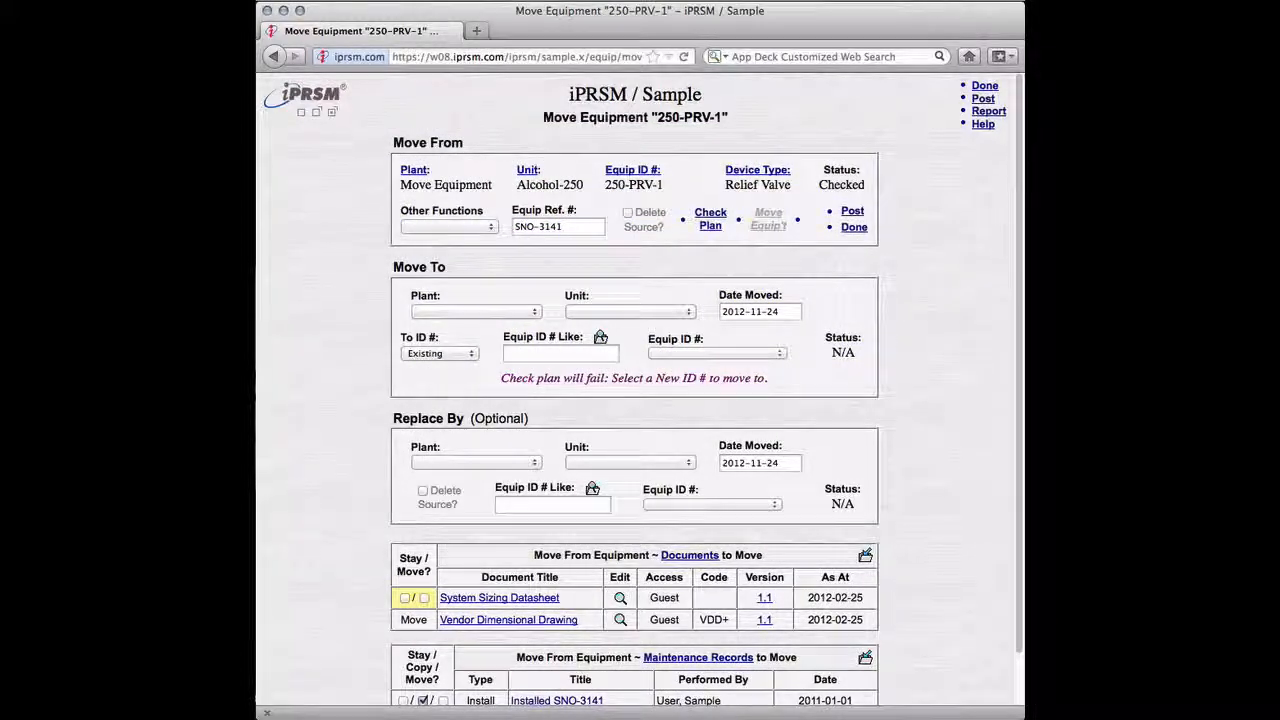
click(527, 314)
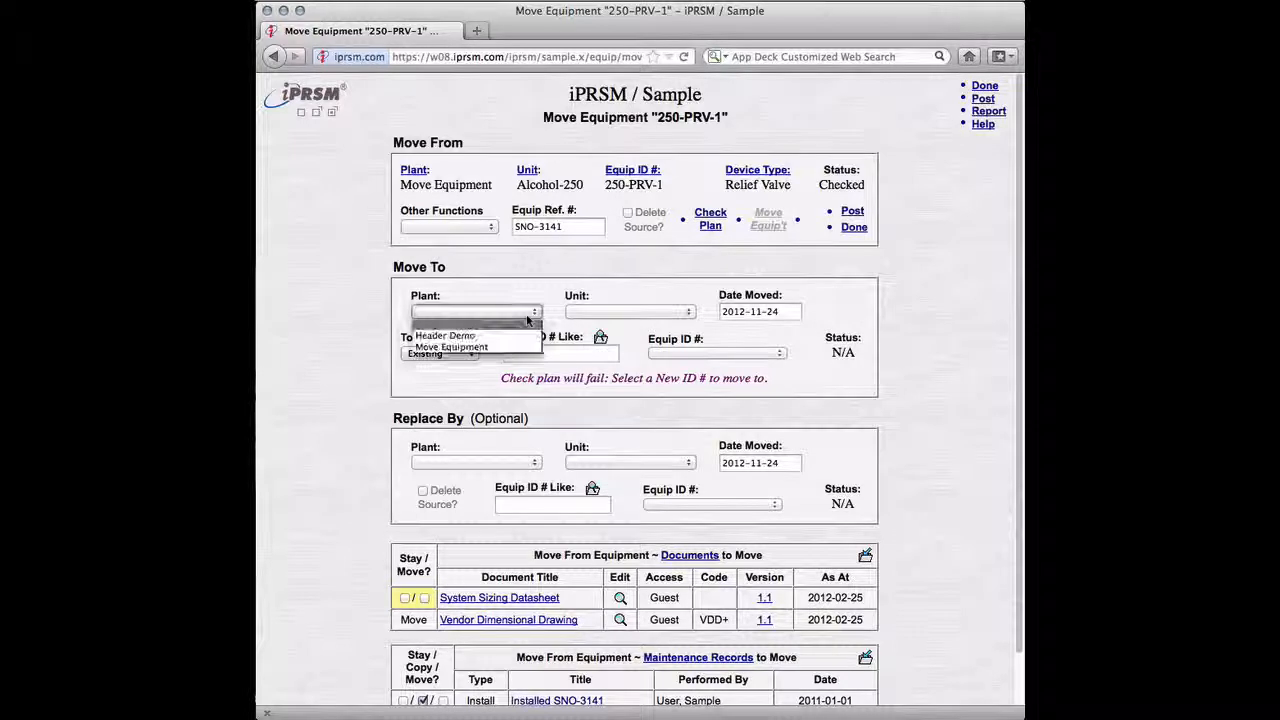
click(455, 346)
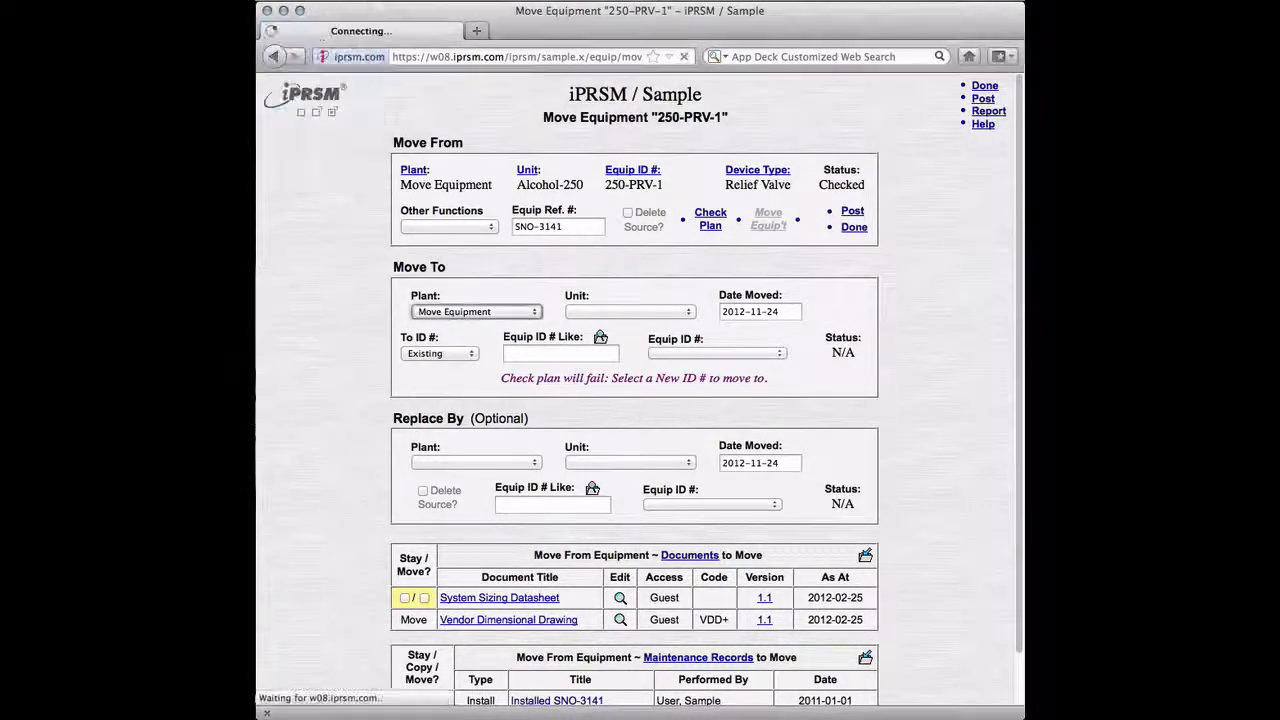
click(674, 314)
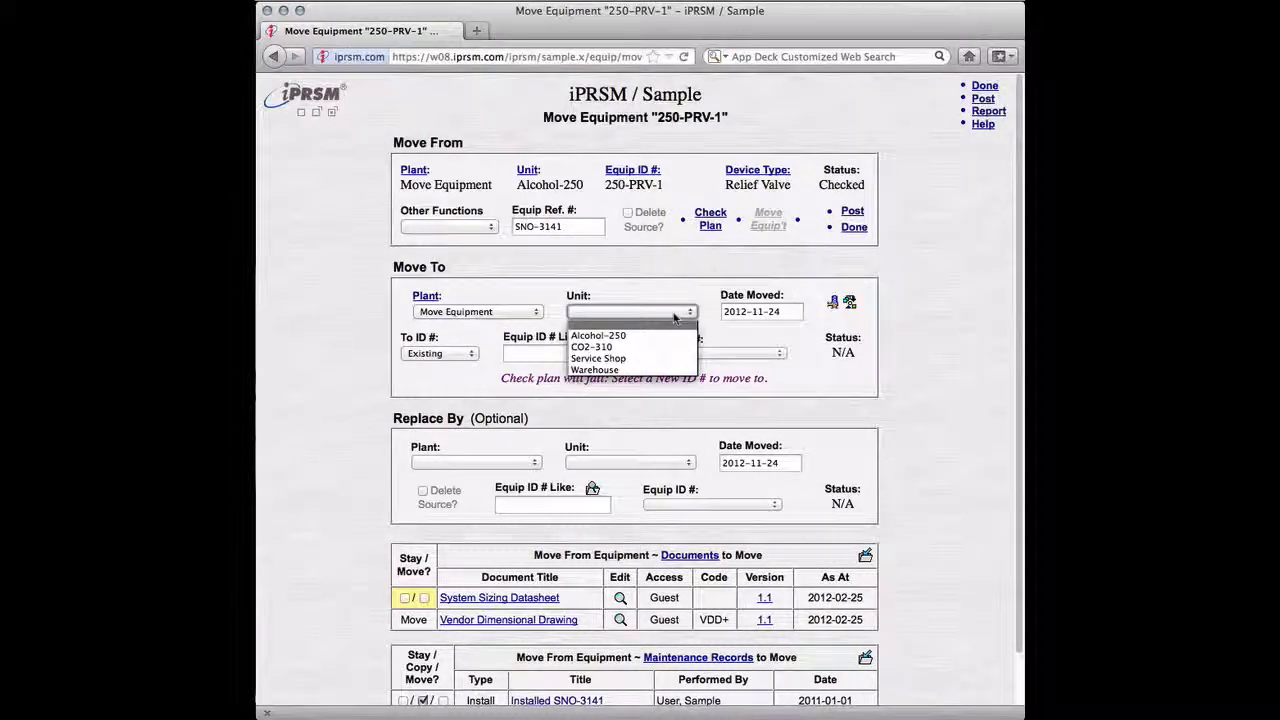
click(600, 358)
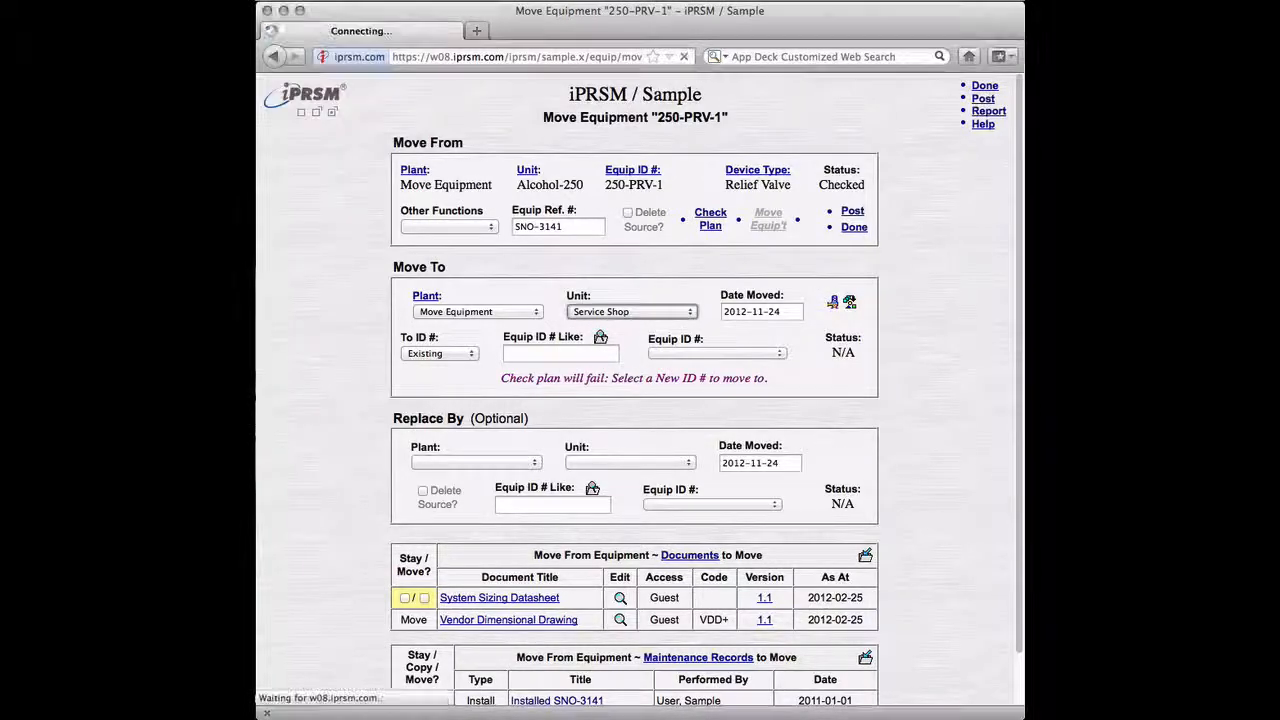
click(472, 354)
click(456, 403)
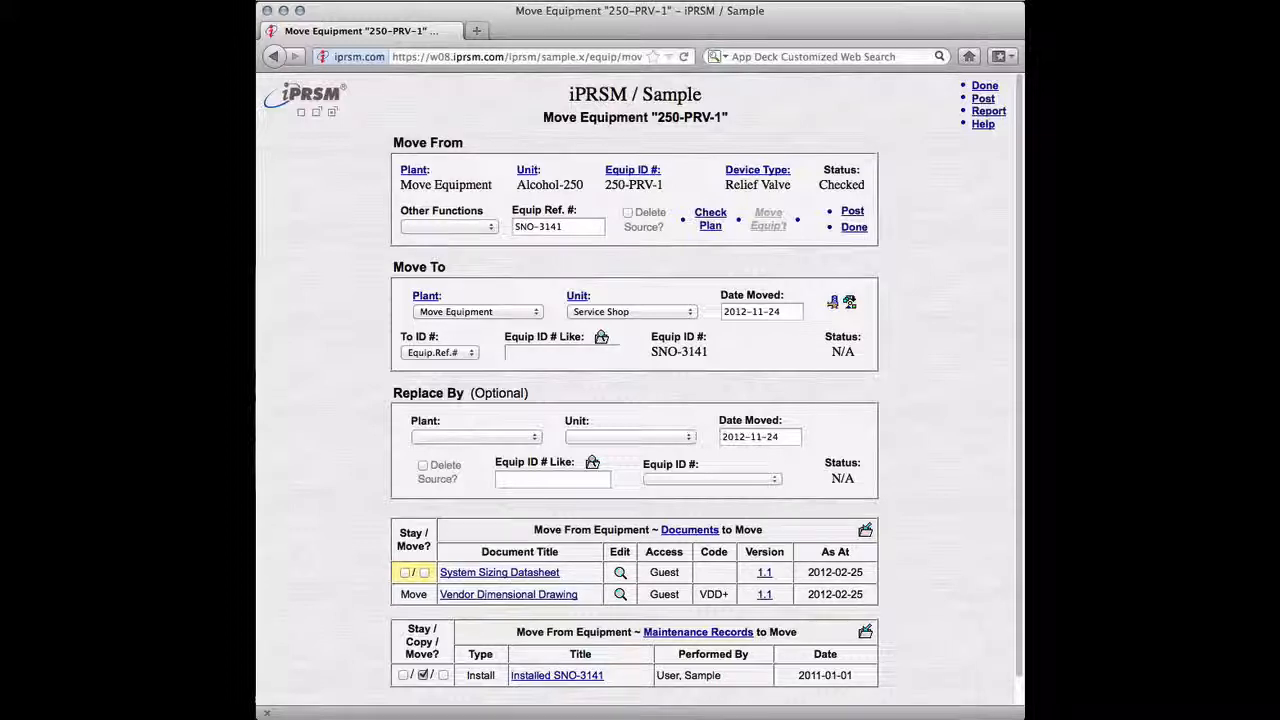
Replace it with Stock #2718 from Move Equipment's Warehouse unit, deleting the source record afterwards
click(490, 437)
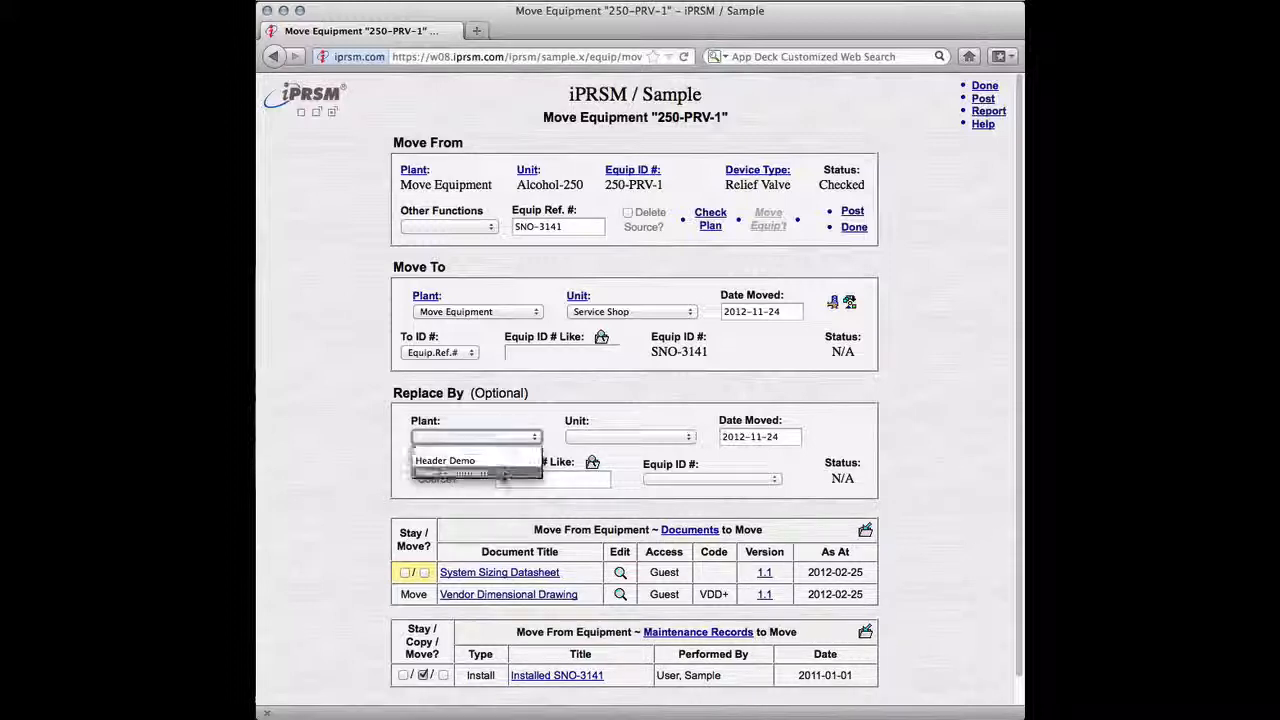
click(455, 469)
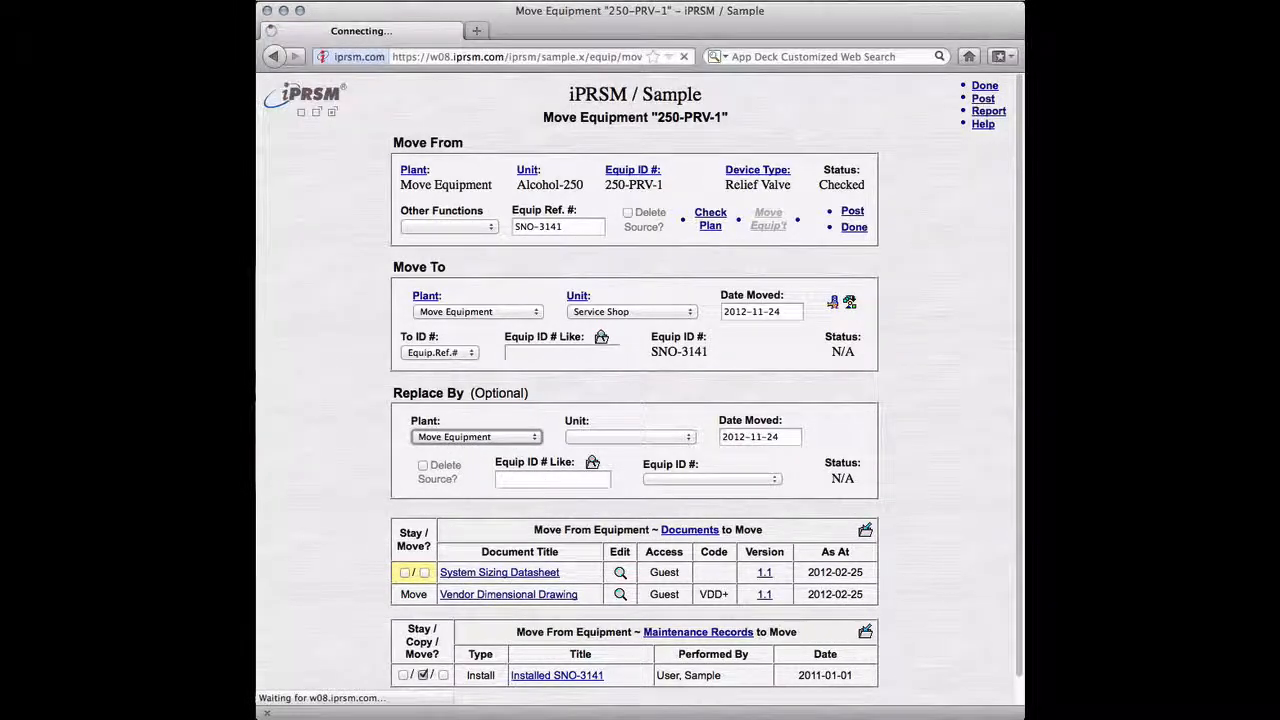
click(640, 437)
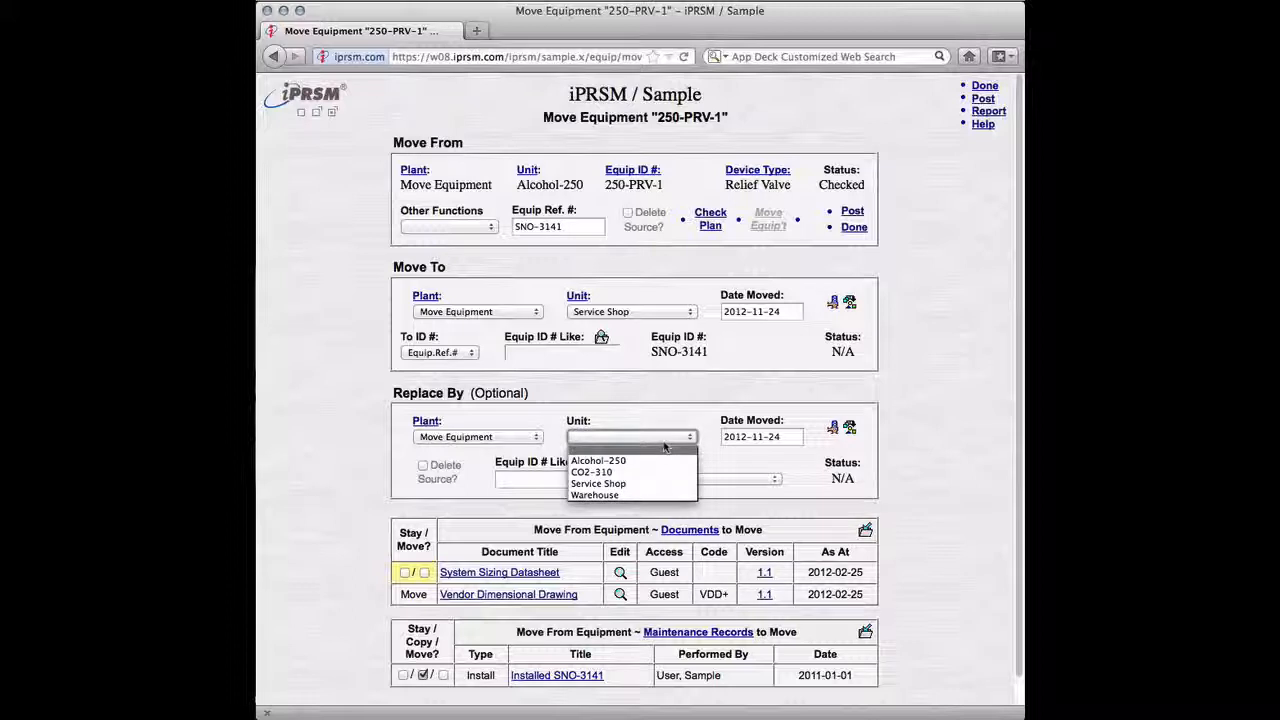
click(641, 495)
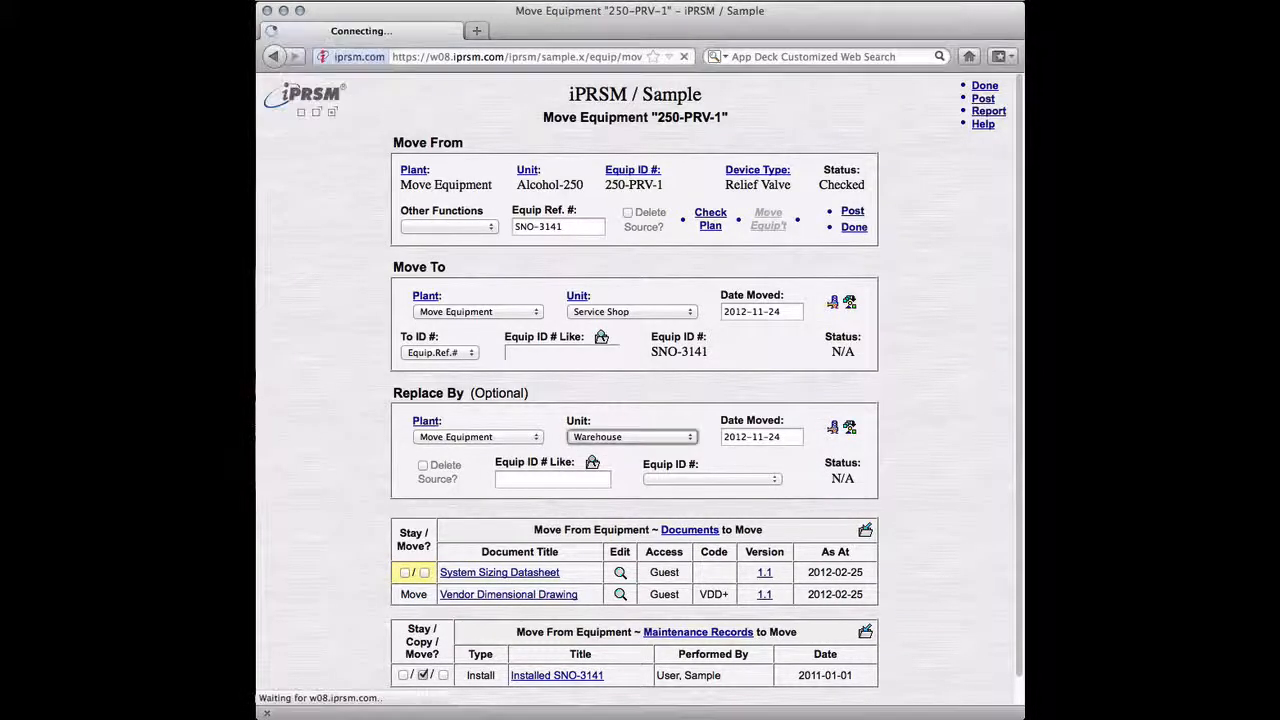
click(774, 479)
click(765, 502)
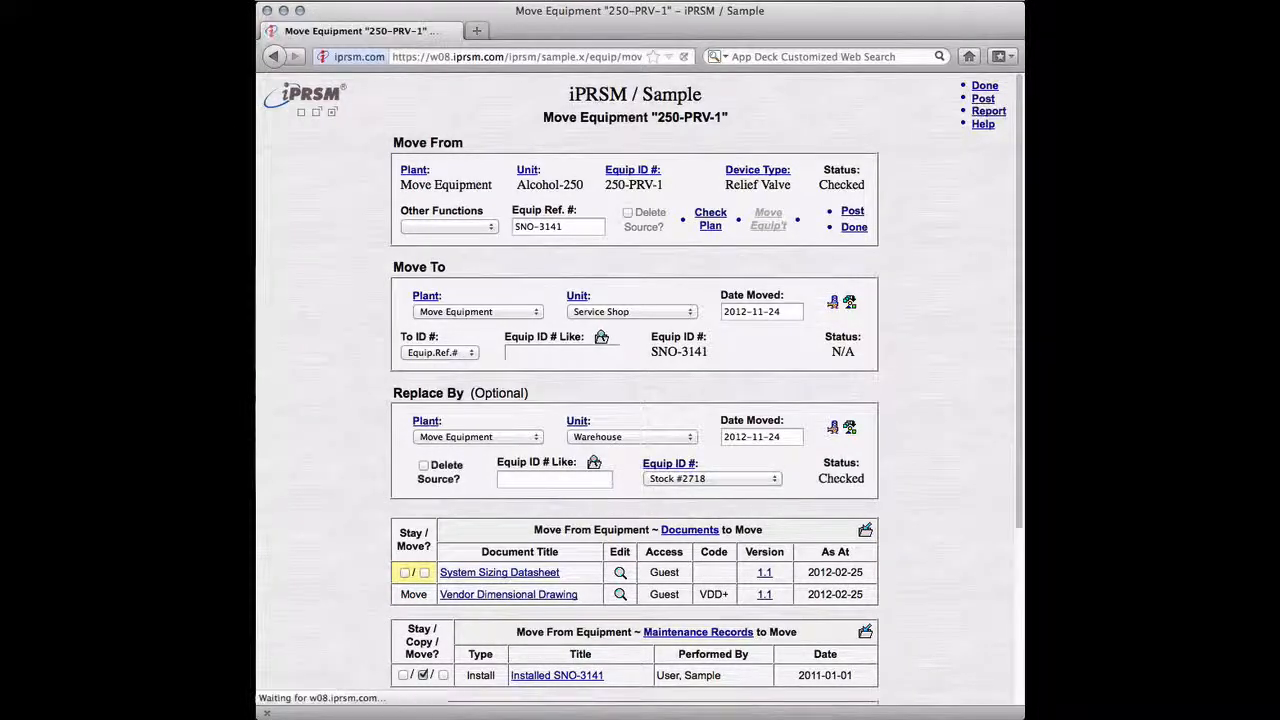
click(423, 466)
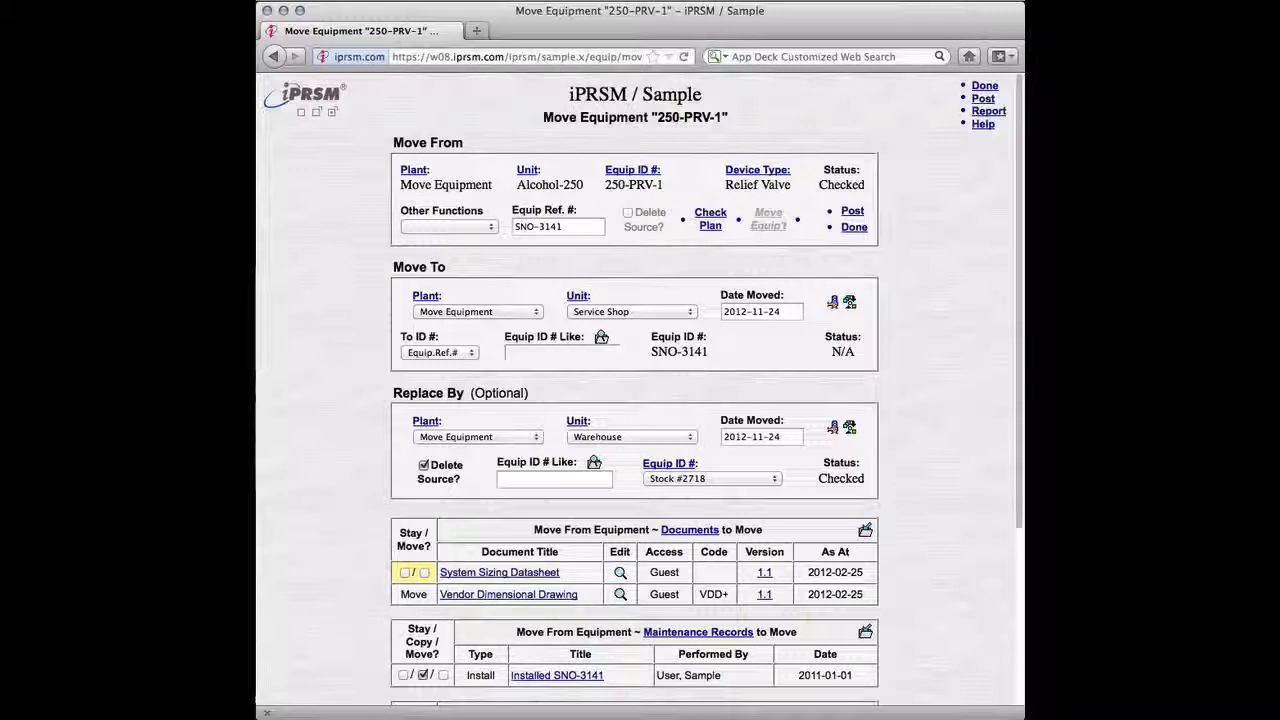
Run Check Plan and review the error about the unmarked System Sizing Datasheet
click(710, 219)
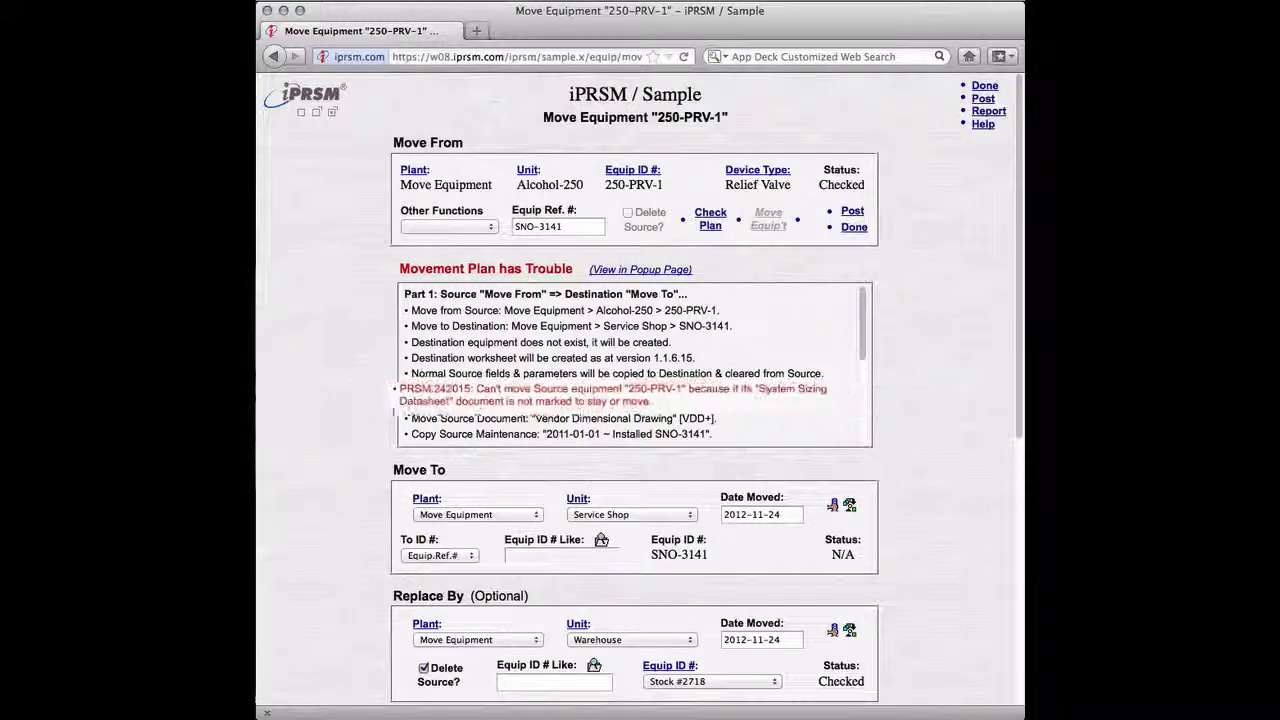
drag(1016, 412, 1018, 692)
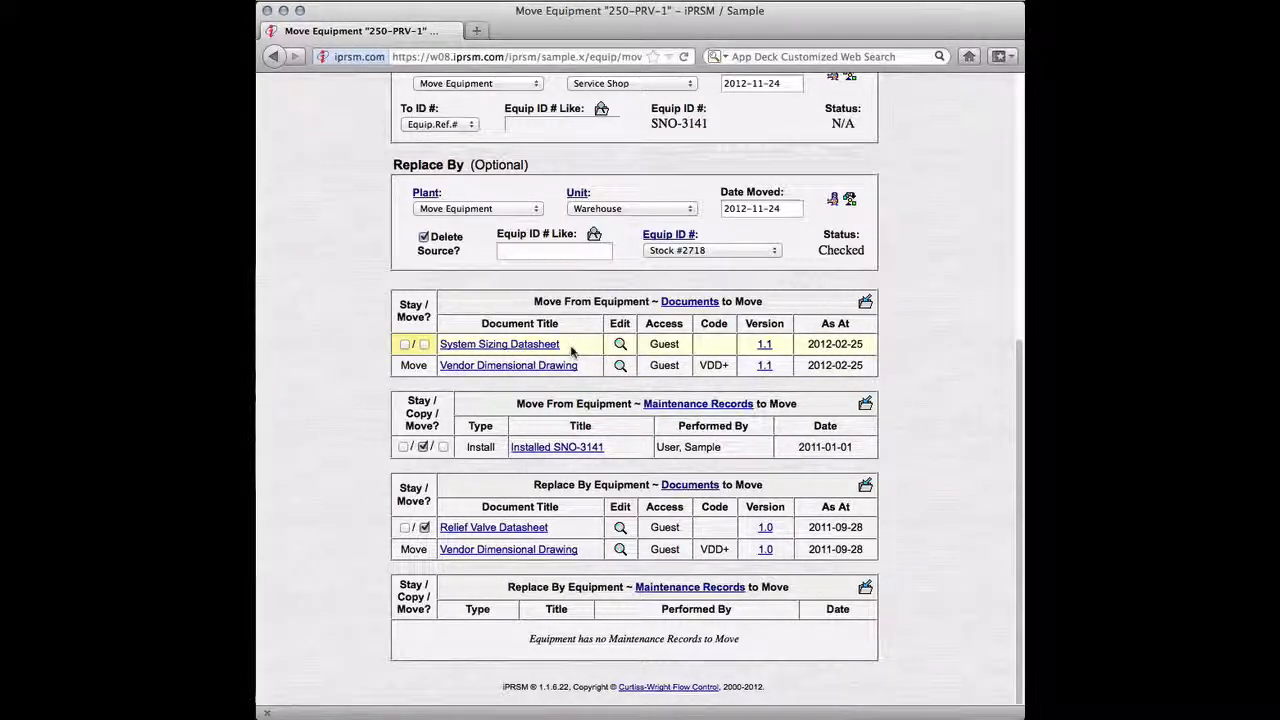
Mark the System Sizing Datasheet as Stay in the Move From documents table
click(404, 344)
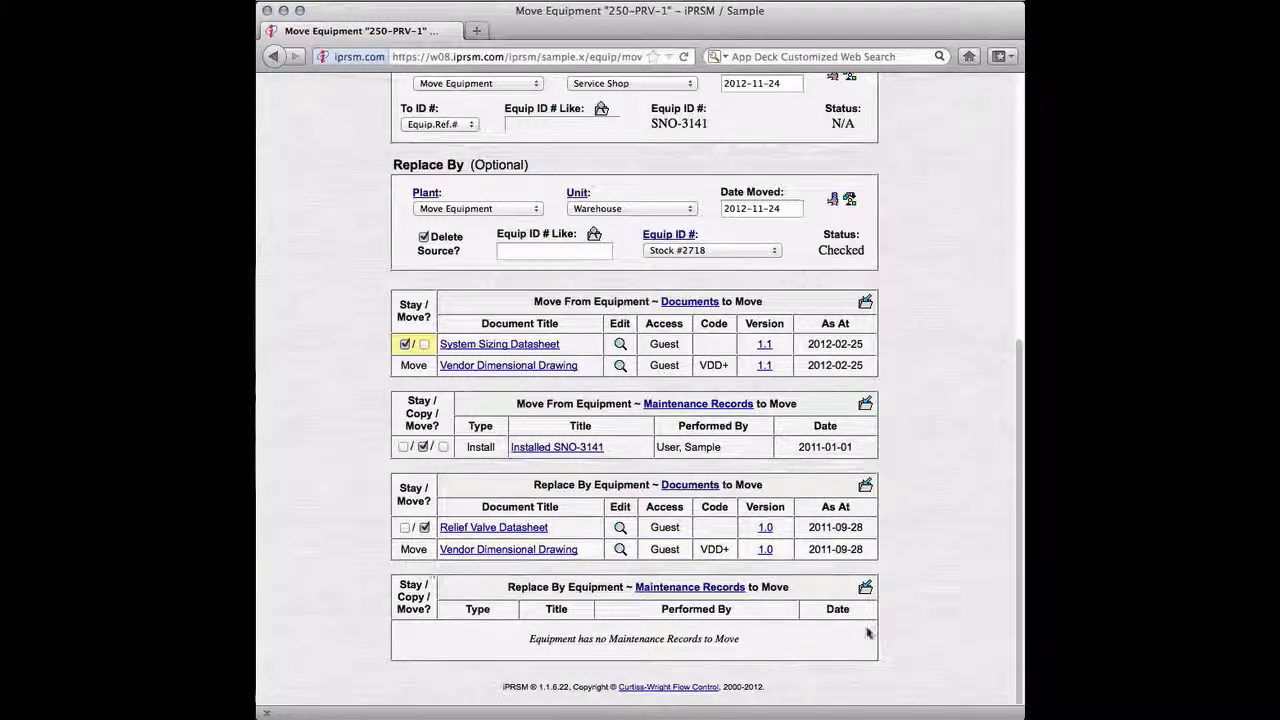
drag(1022, 392, 1021, 118)
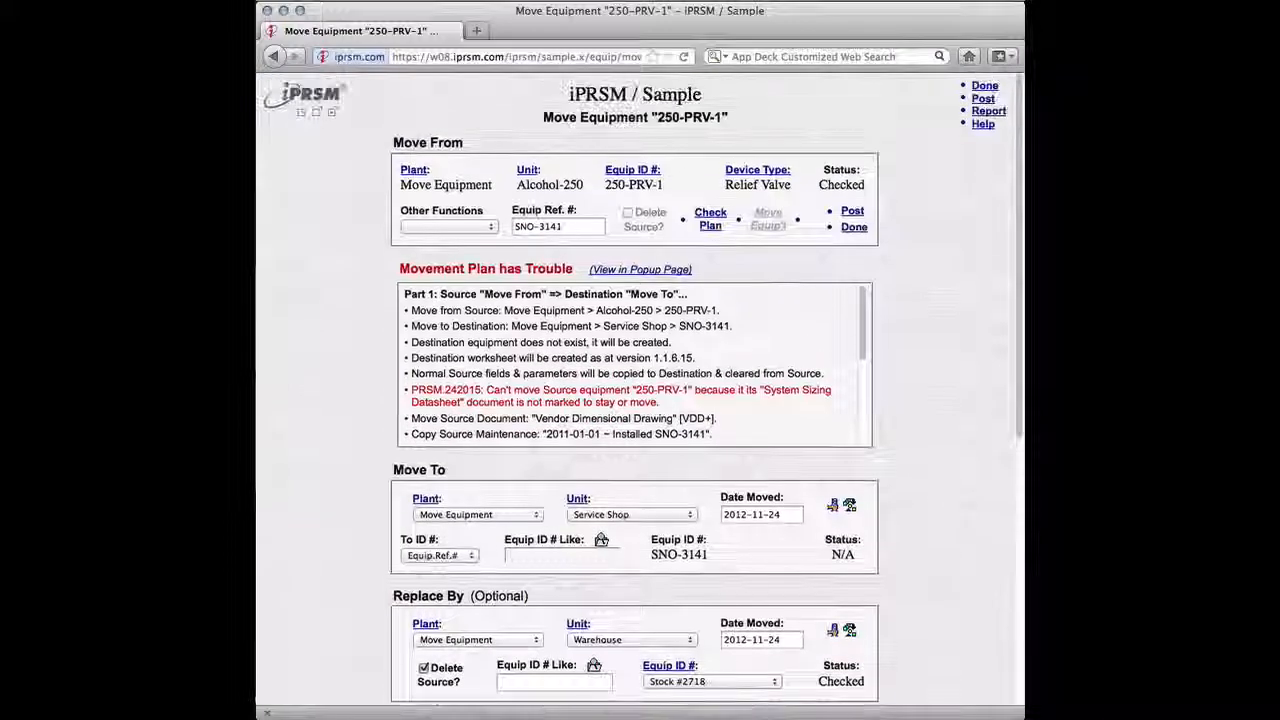
Recheck the movement plan, confirm it is clean, and execute the Move Equip't swap
click(714, 226)
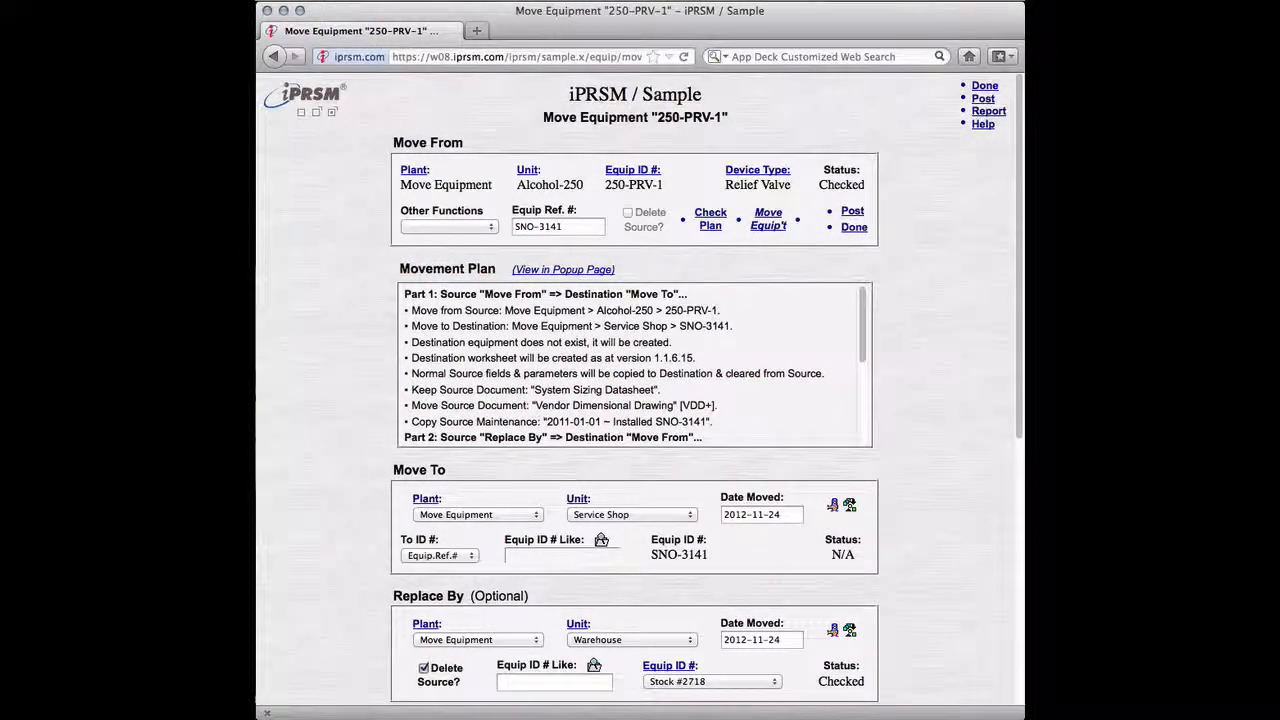
scroll(862, 366, down, 1)
scroll(862, 366, down, 5)
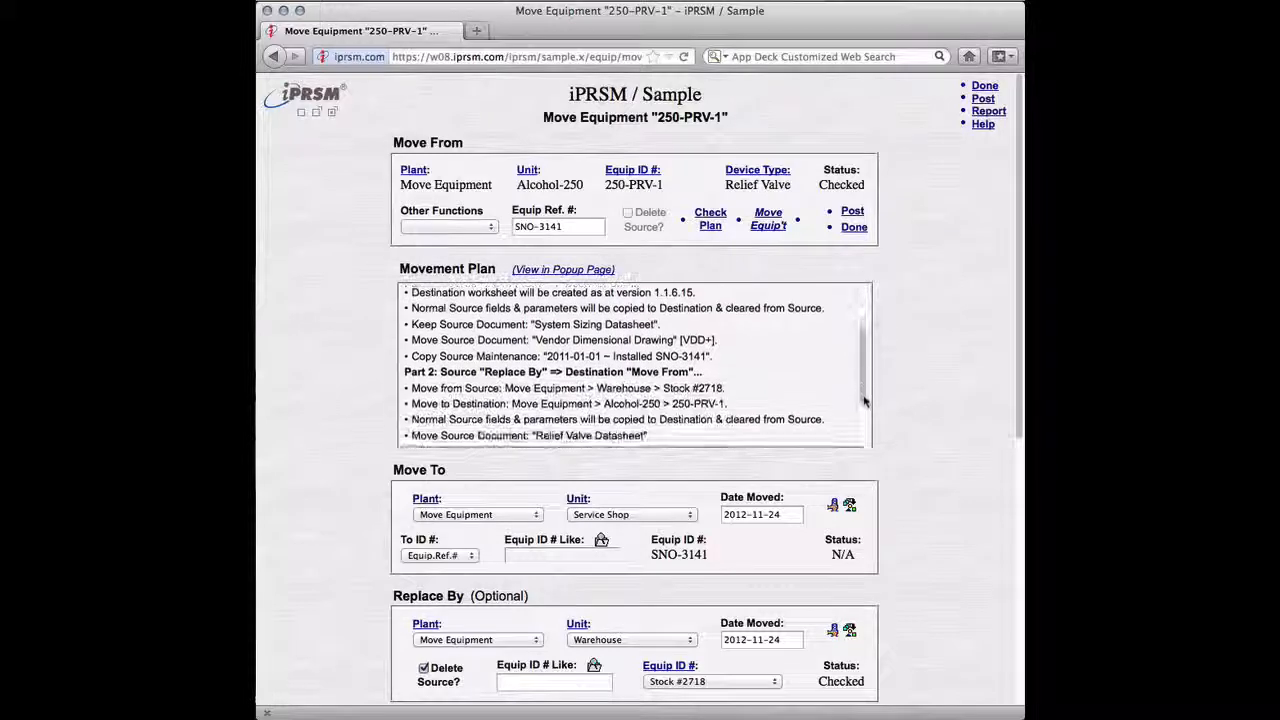
drag(866, 442, 868, 332)
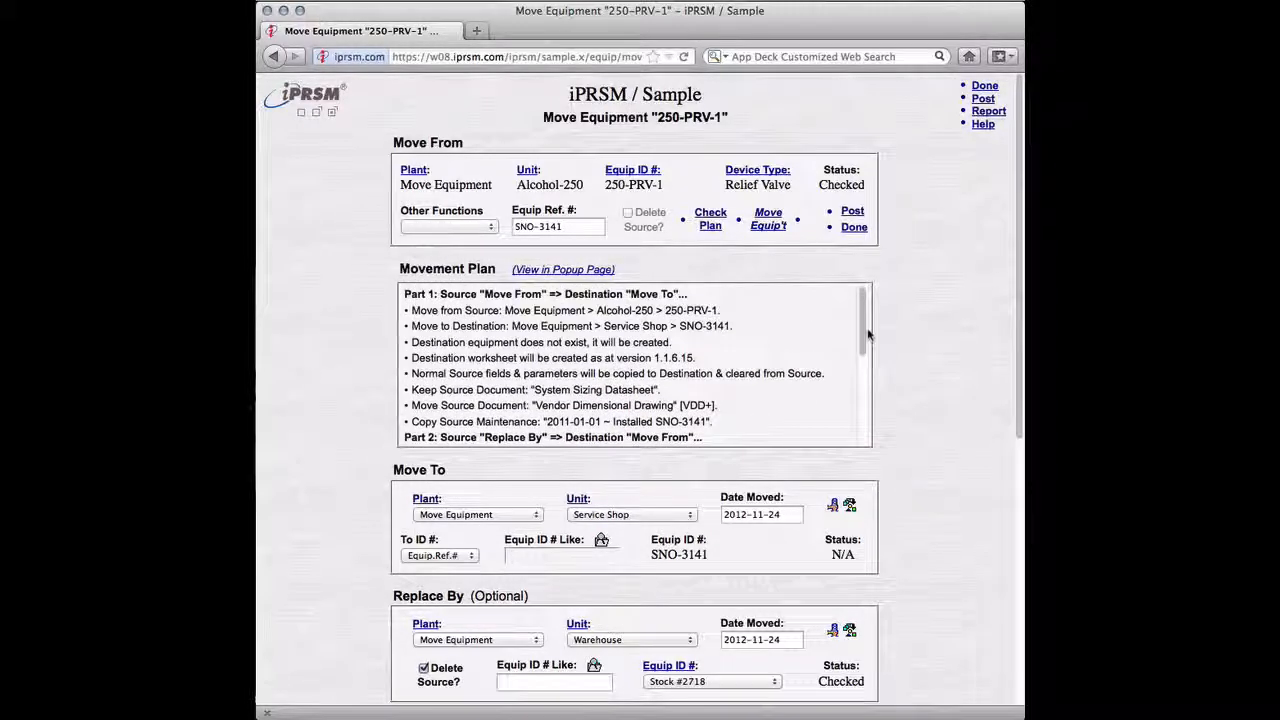
click(768, 229)
click(704, 340)
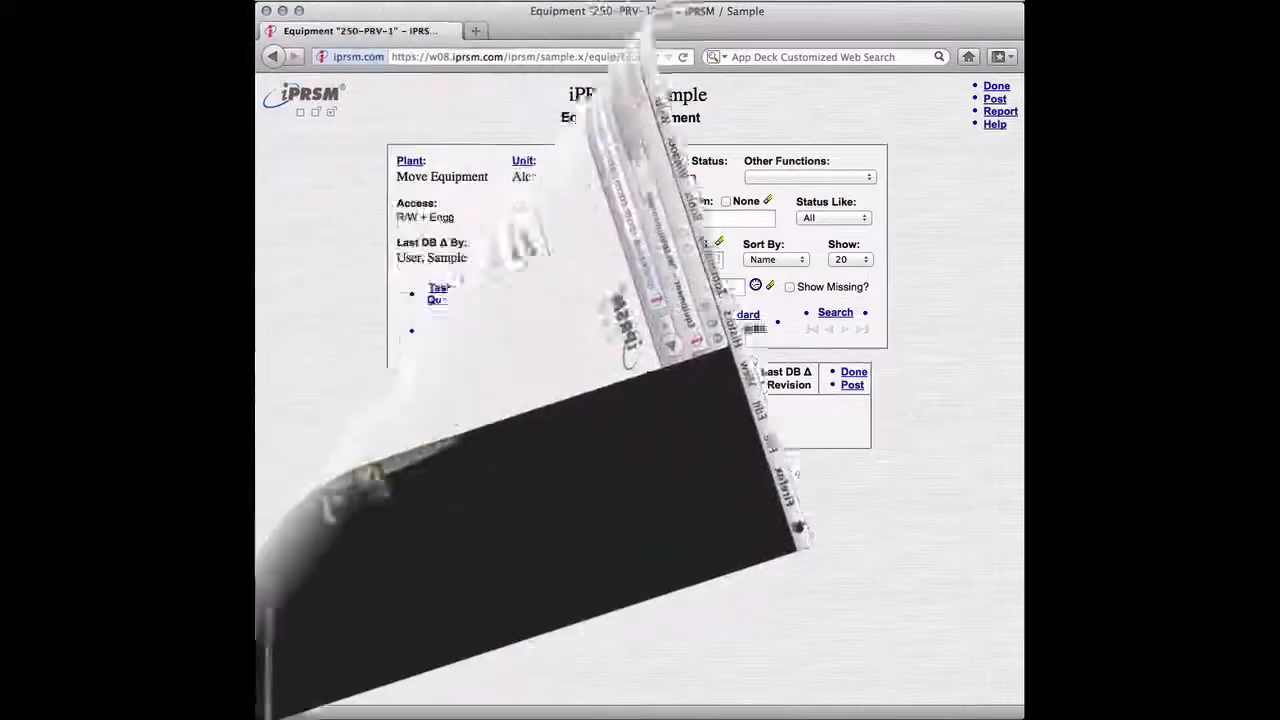
Browse the Service Shop unit, open SNO-3141, and view its Maintenance (2 Items) history
click(984, 99)
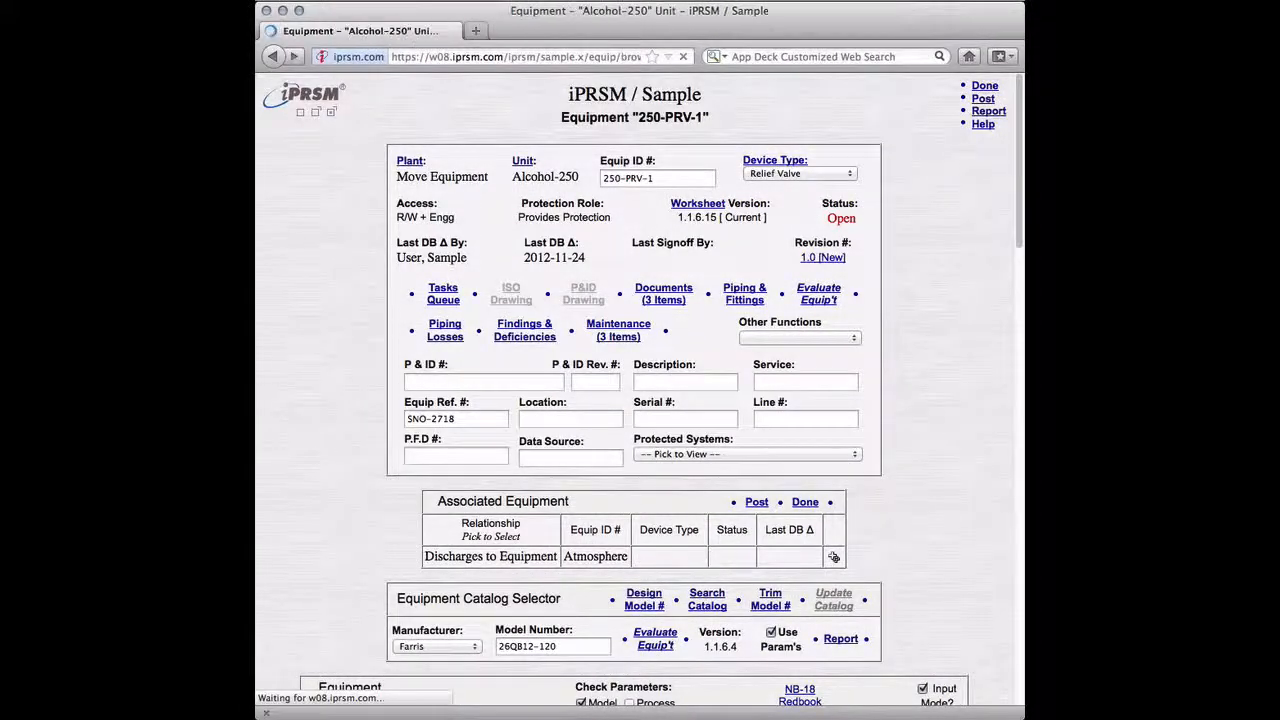
click(598, 175)
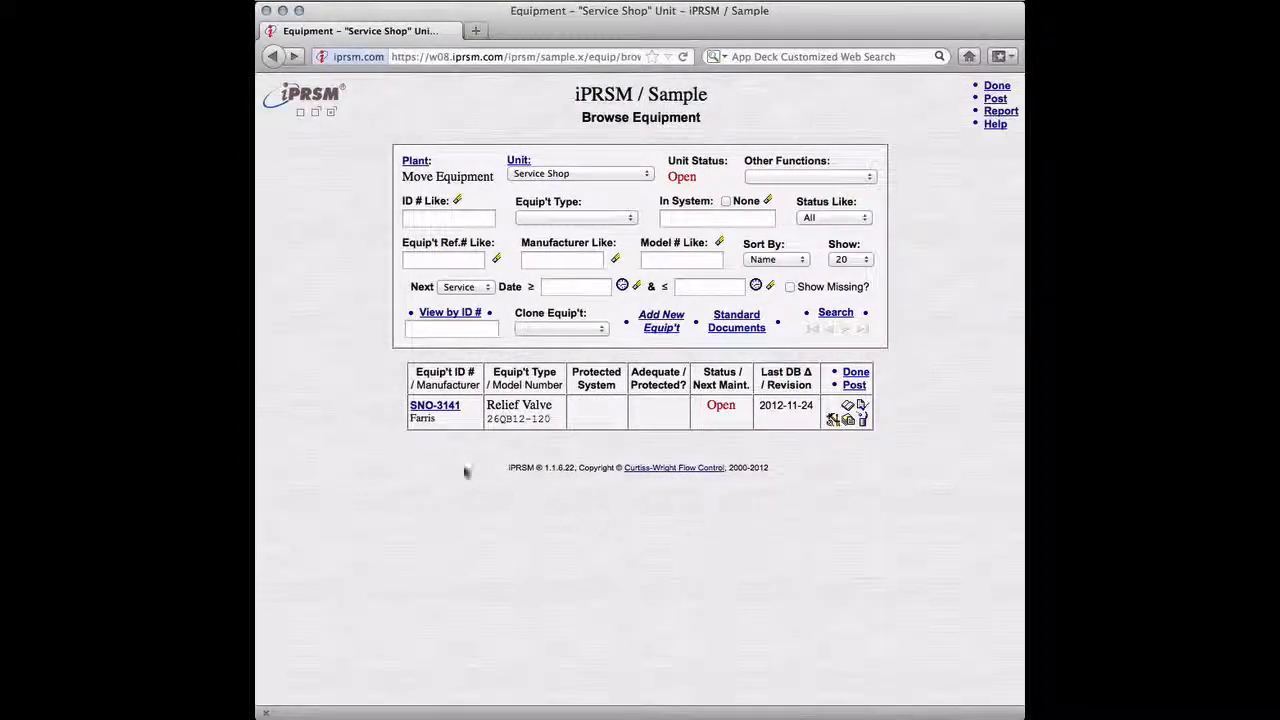
click(438, 406)
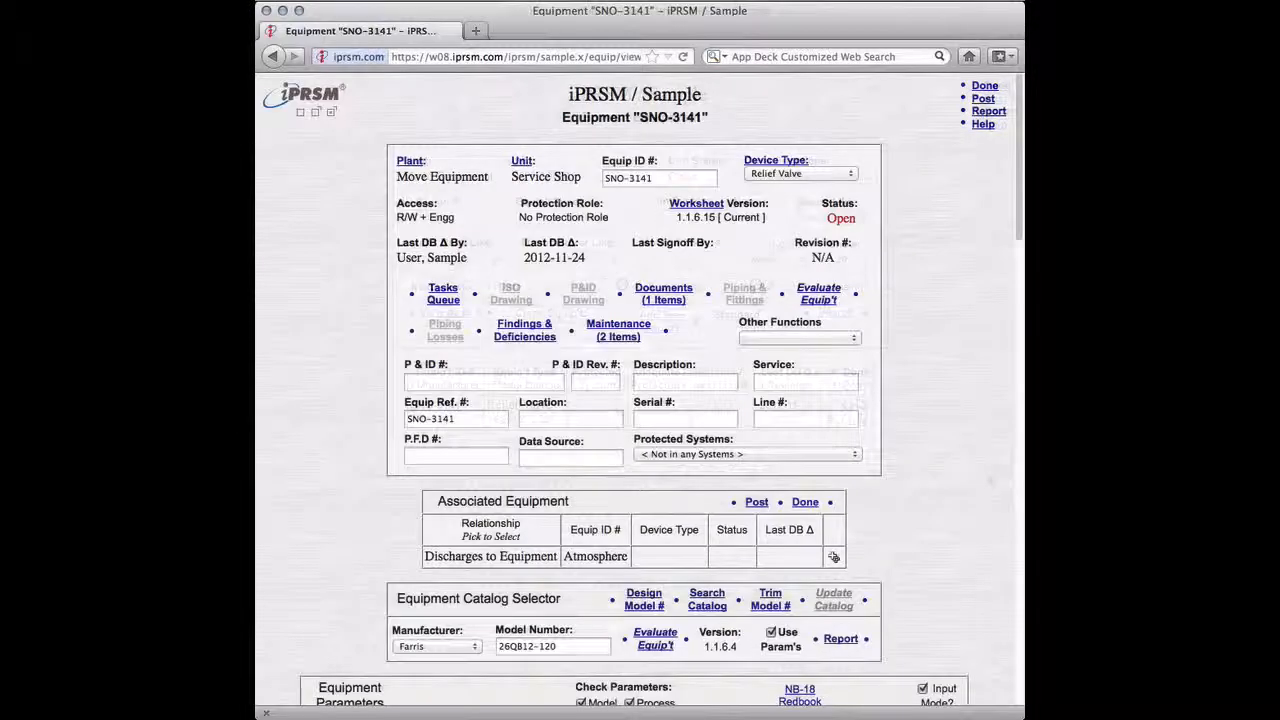
click(609, 343)
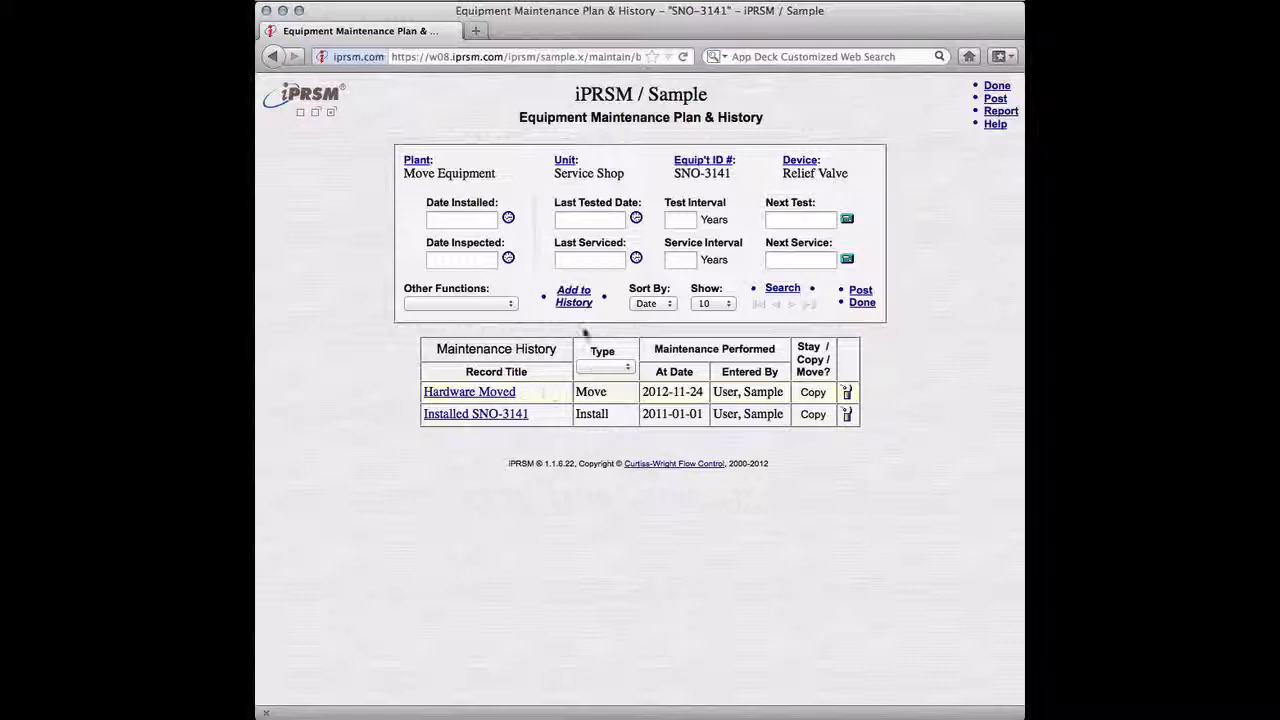
Add a 'Scheduled Serv' Service record for SNO-3141 with a Pass result, set to Move, and save
click(574, 296)
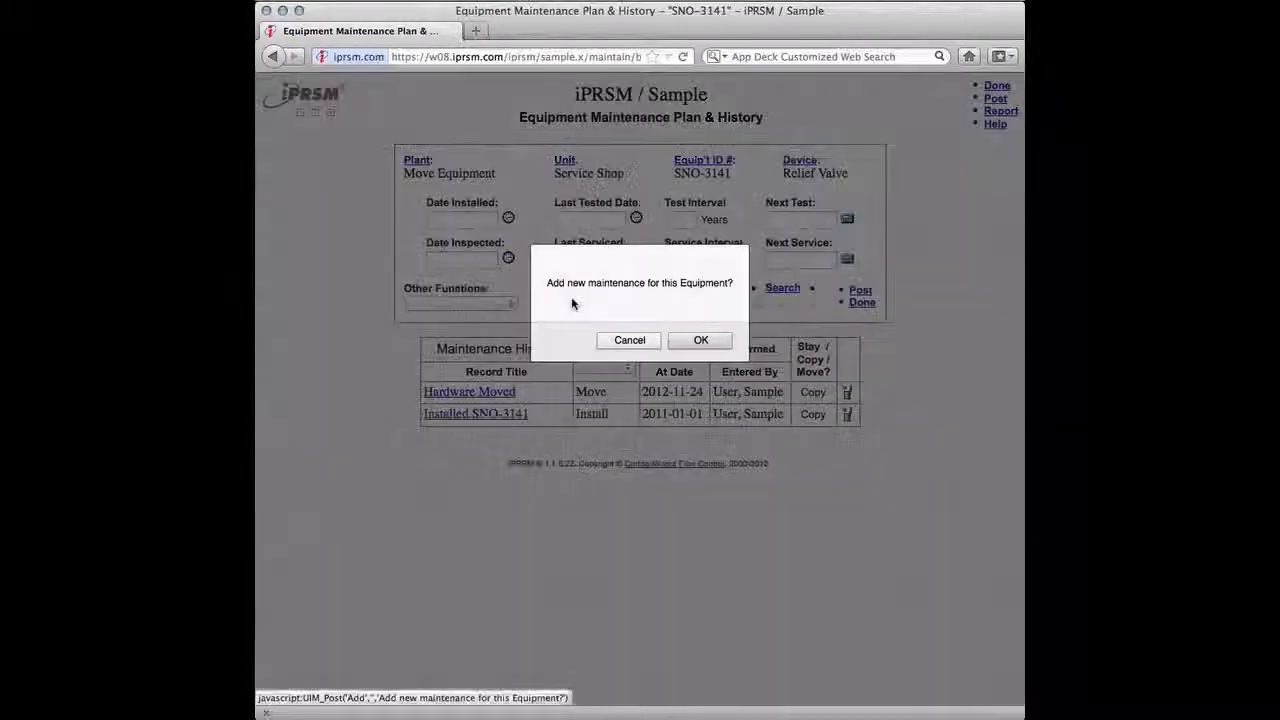
click(701, 341)
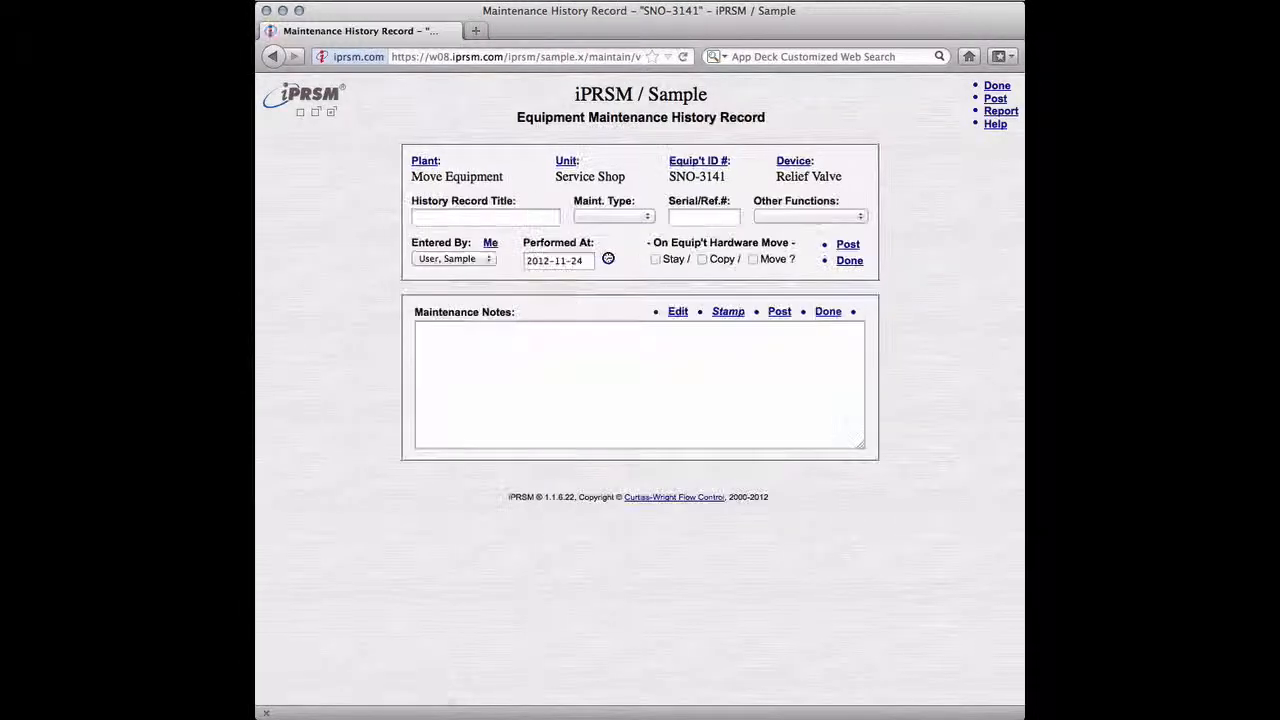
text(Sche)
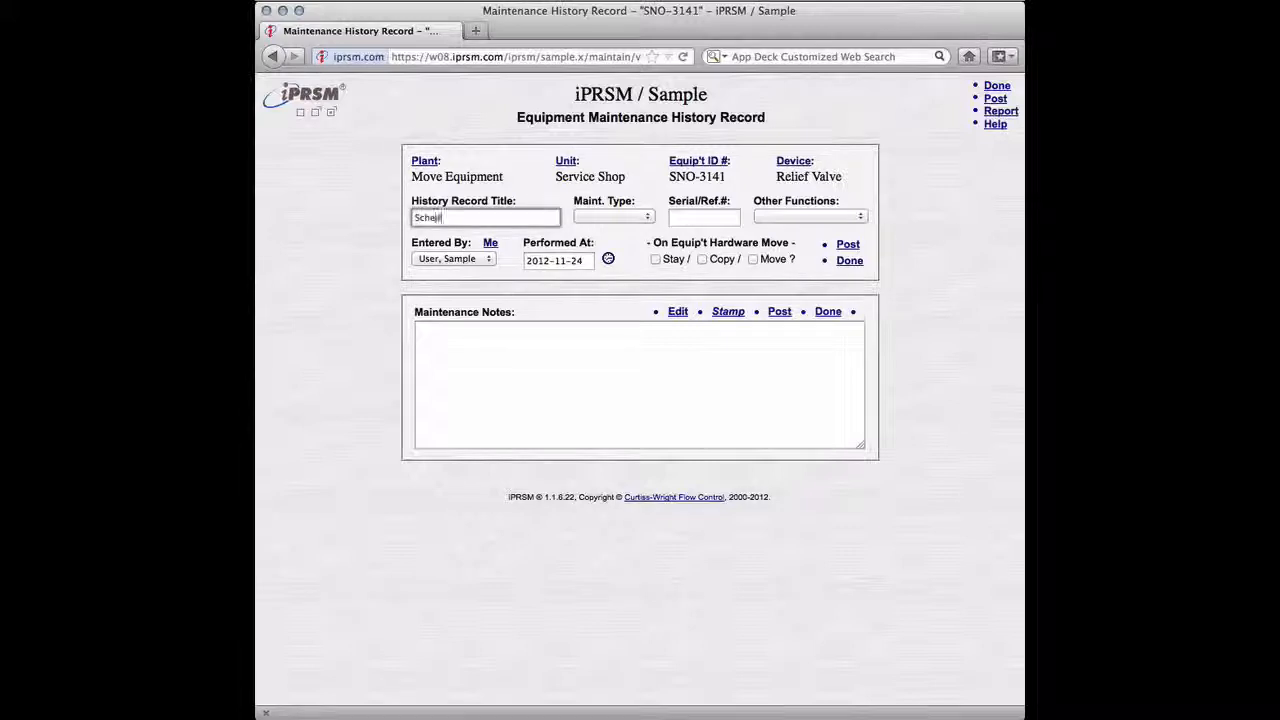
text(duled Service)
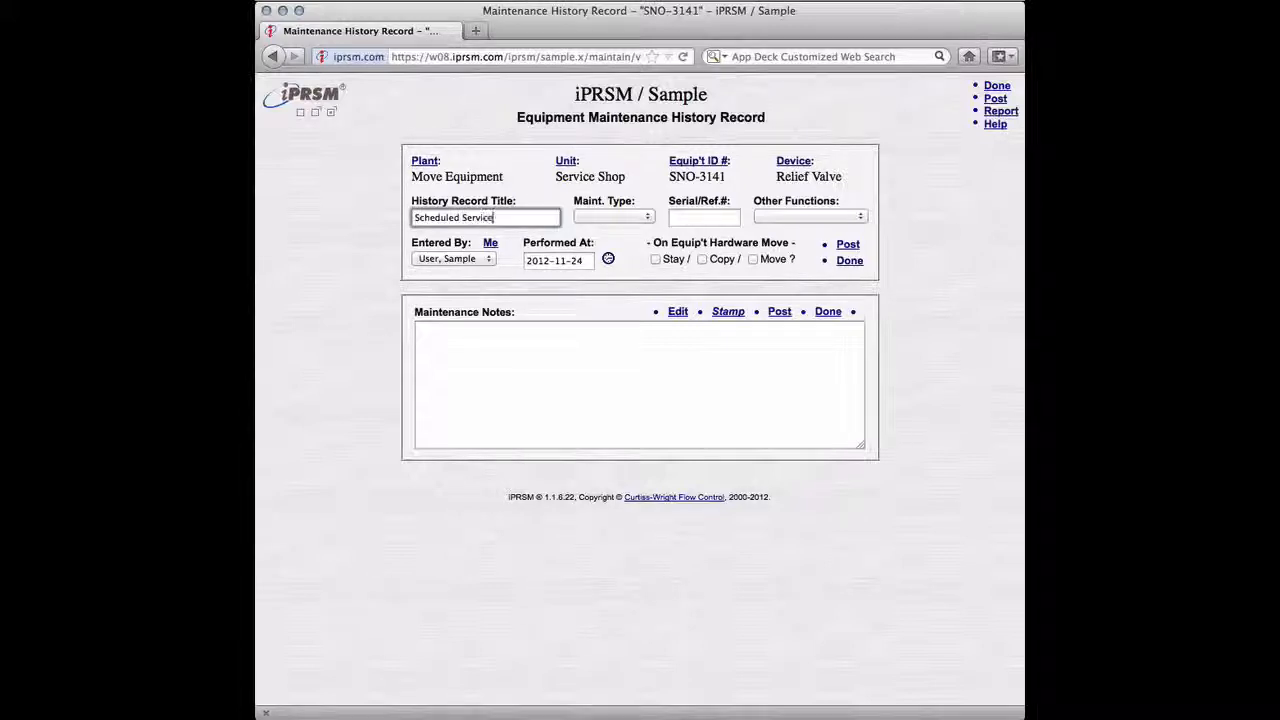
click(628, 217)
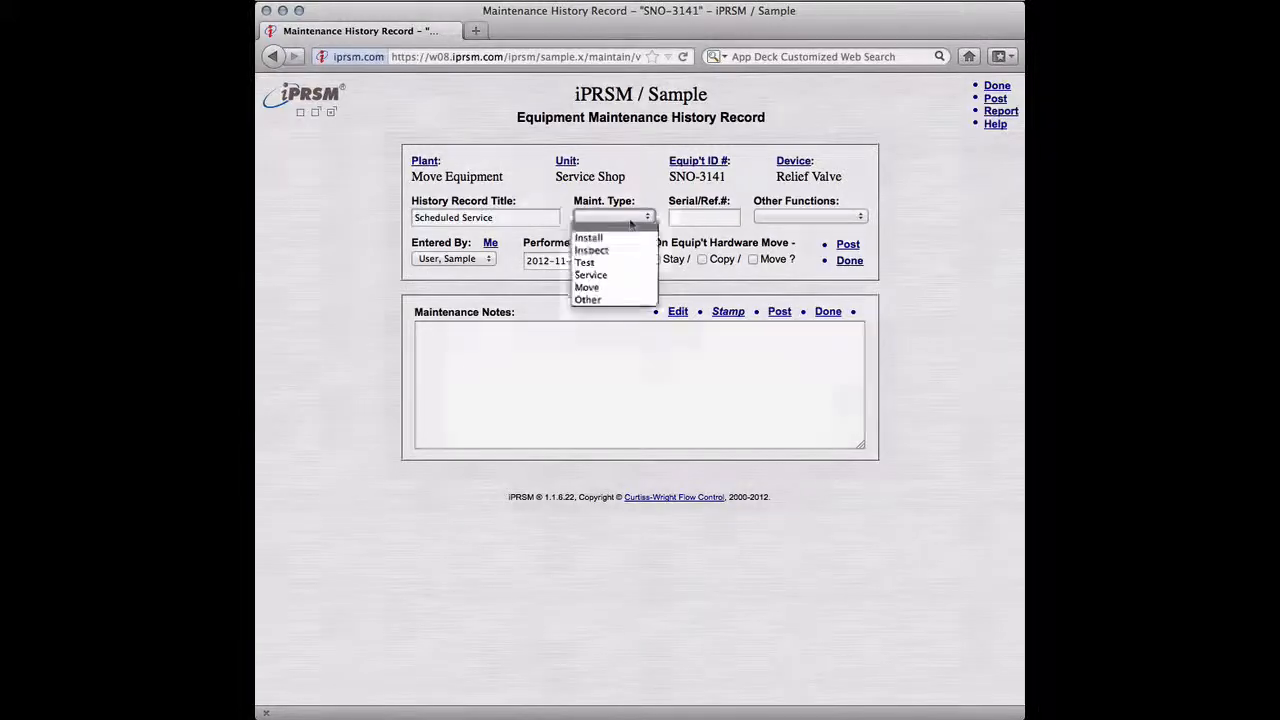
click(620, 273)
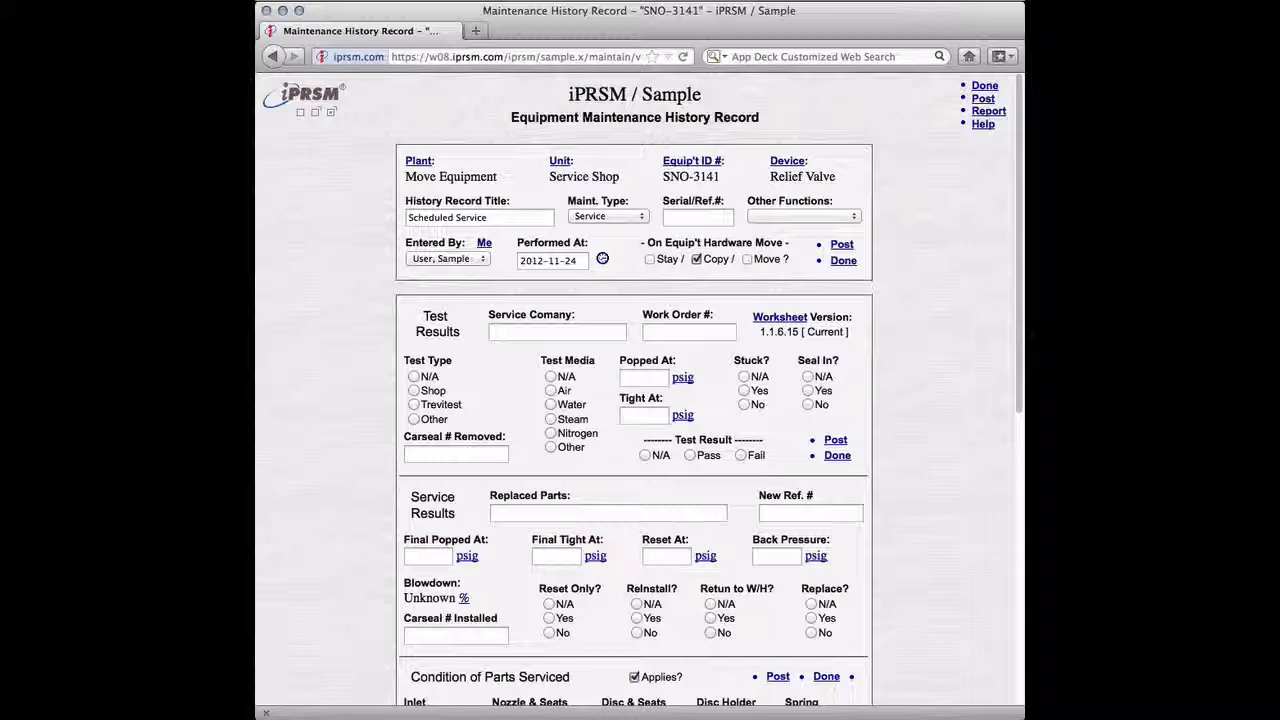
click(690, 456)
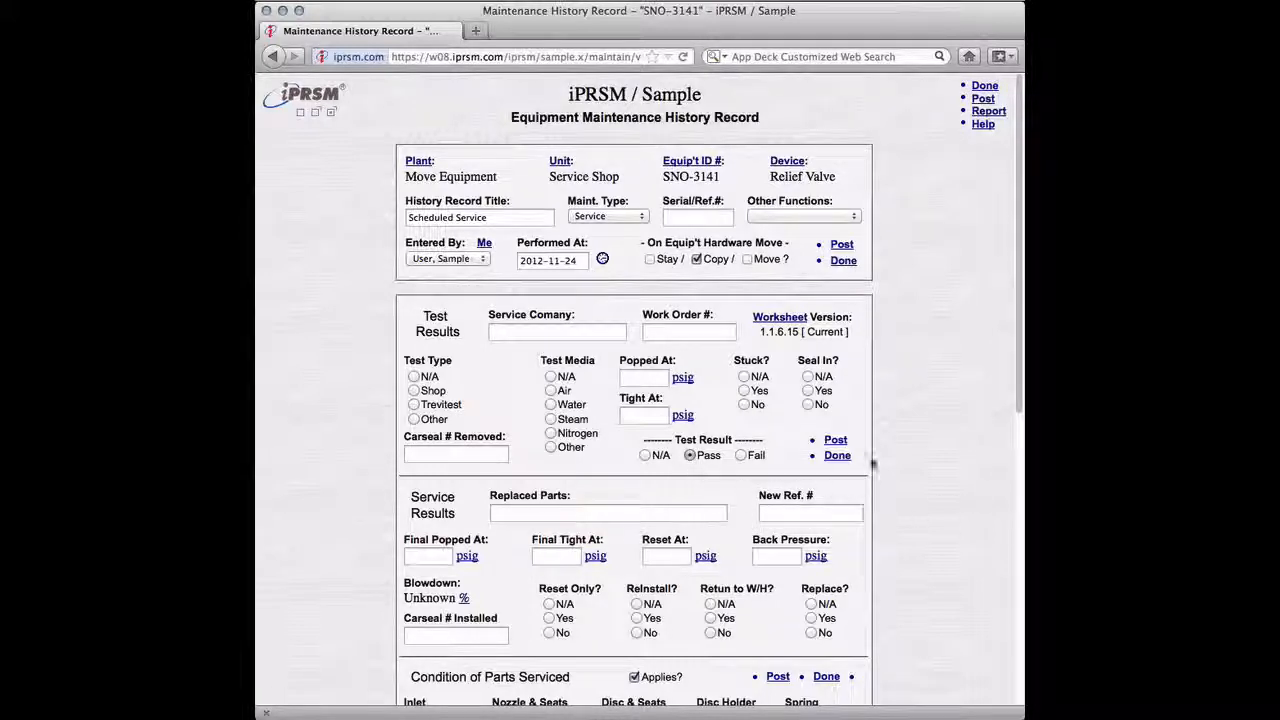
click(748, 260)
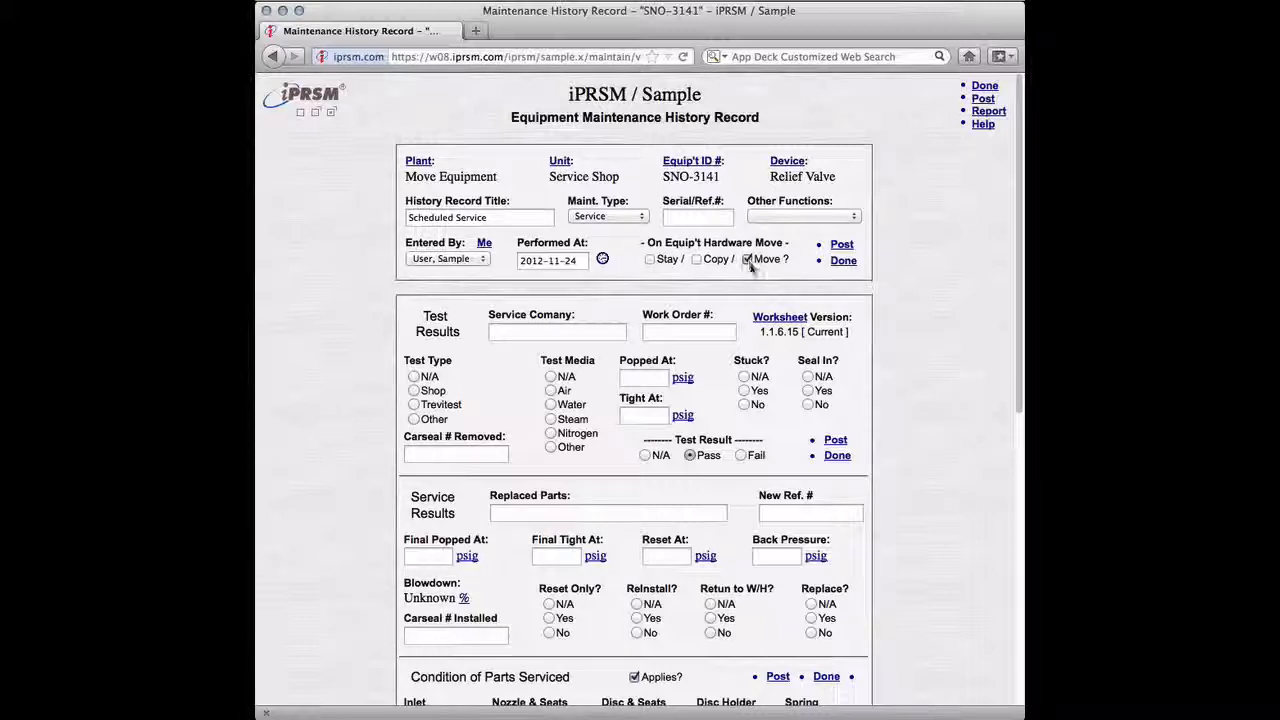
click(845, 262)
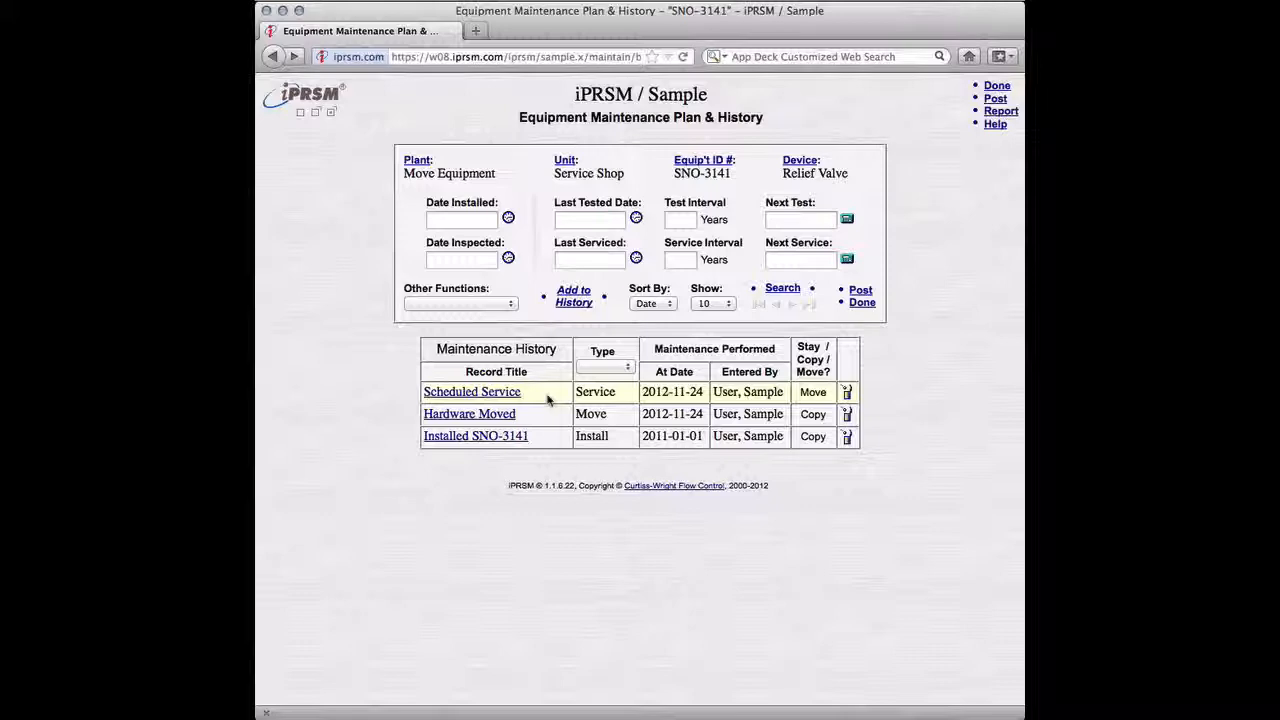
Return to Browse Equipment, switch the unit to Alcohol-250, and open the 250-PRV-1 record
click(862, 303)
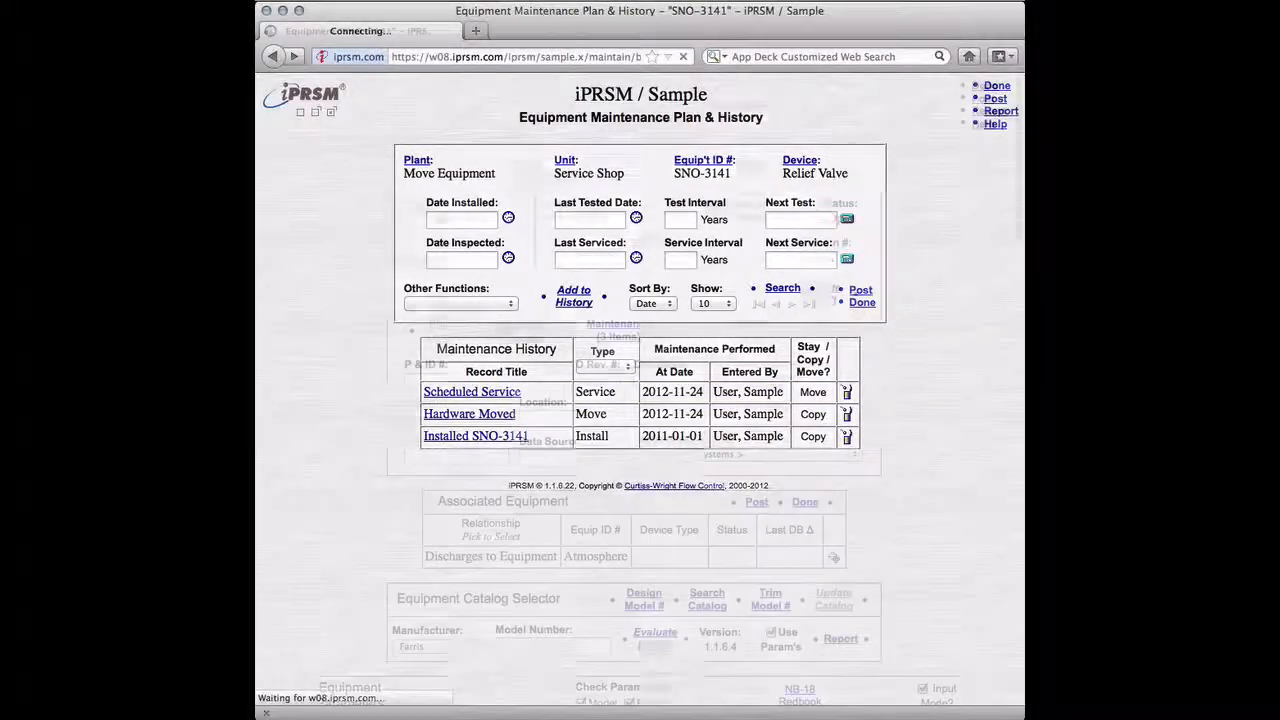
click(985, 88)
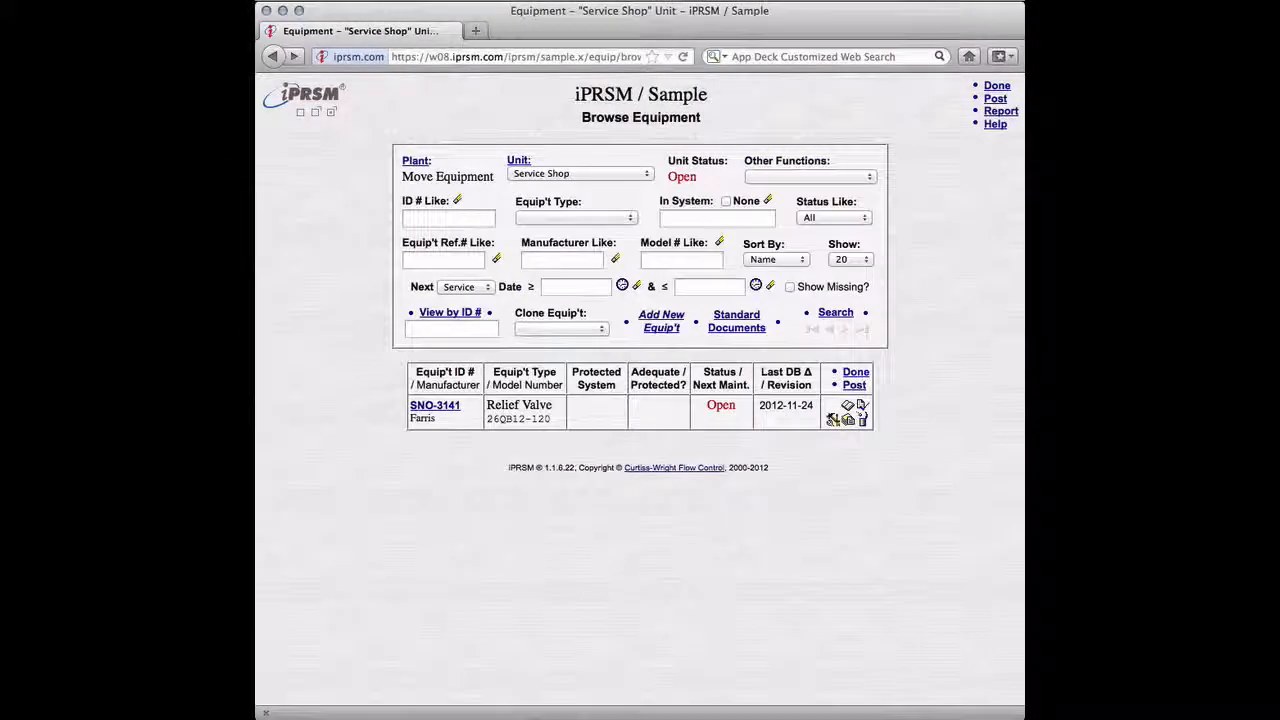
click(647, 175)
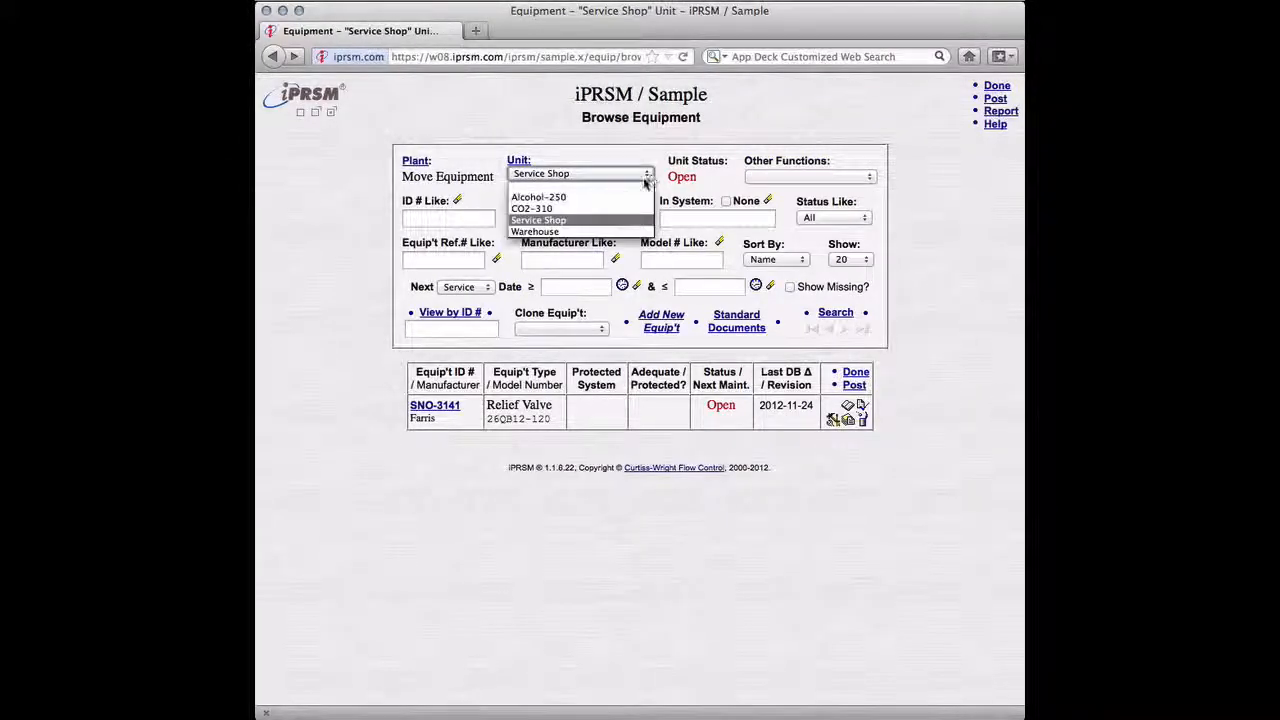
click(560, 191)
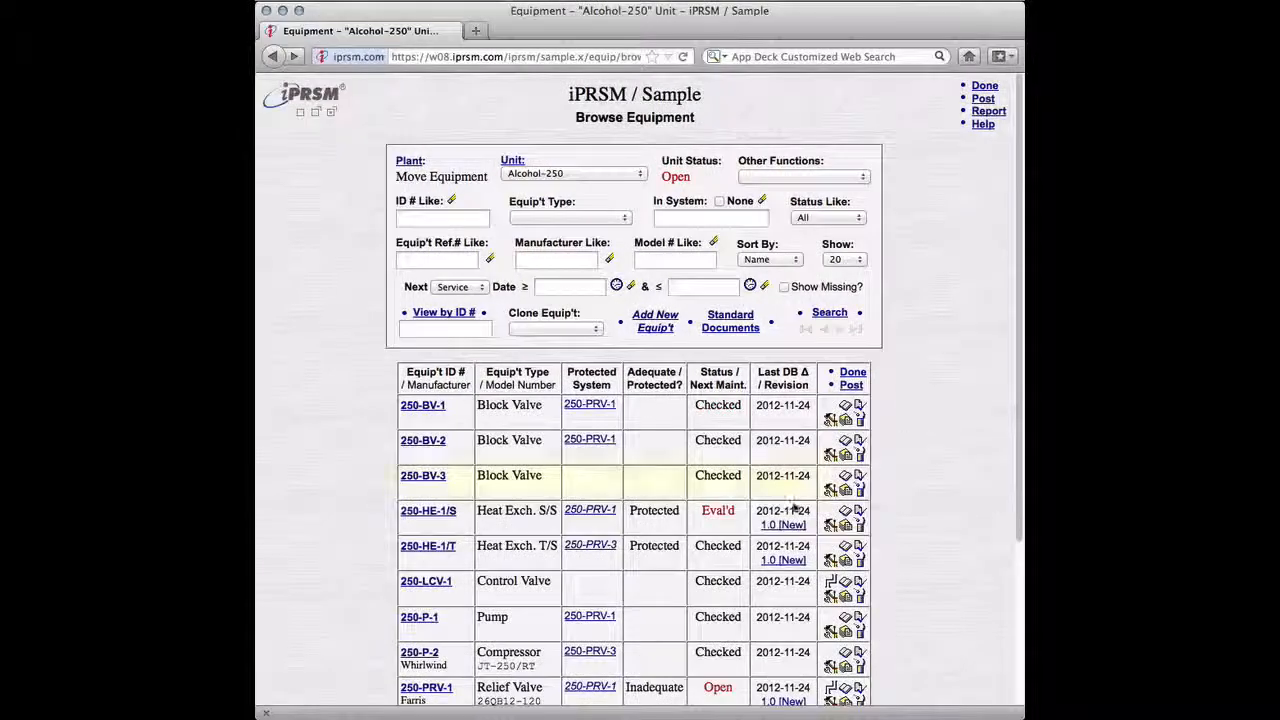
click(426, 688)
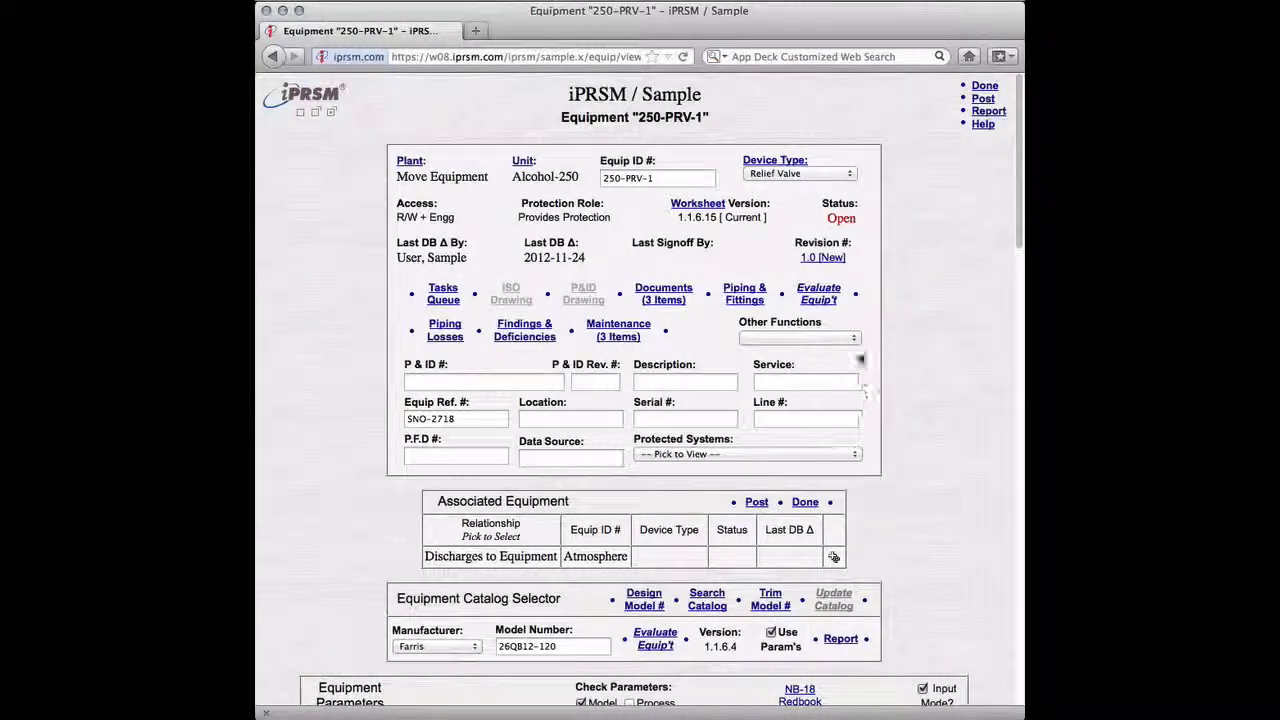
Choose Move Equipment from the Other Functions list on 250-PRV-1's record
click(854, 338)
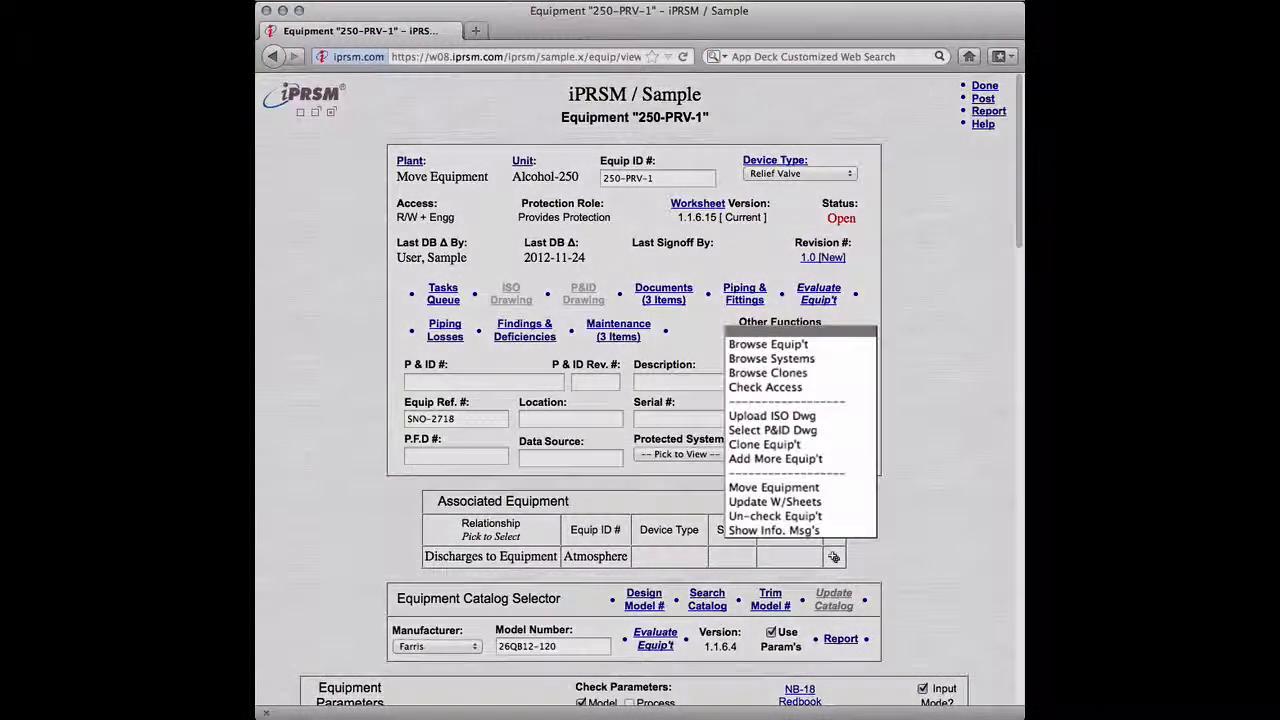
click(856, 487)
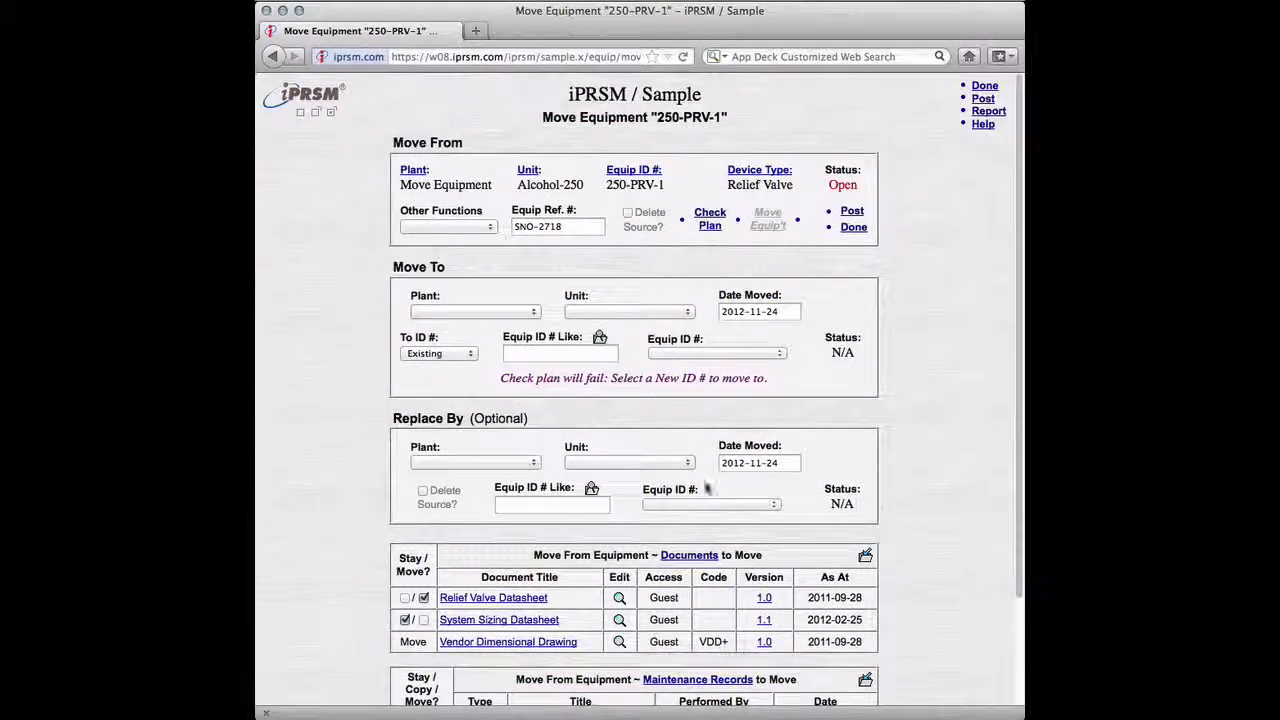
Target Move Equipment's Warehouse unit for 250-PRV-1, using Equip.Ref.# (SNO-2718) as the ID
click(519, 318)
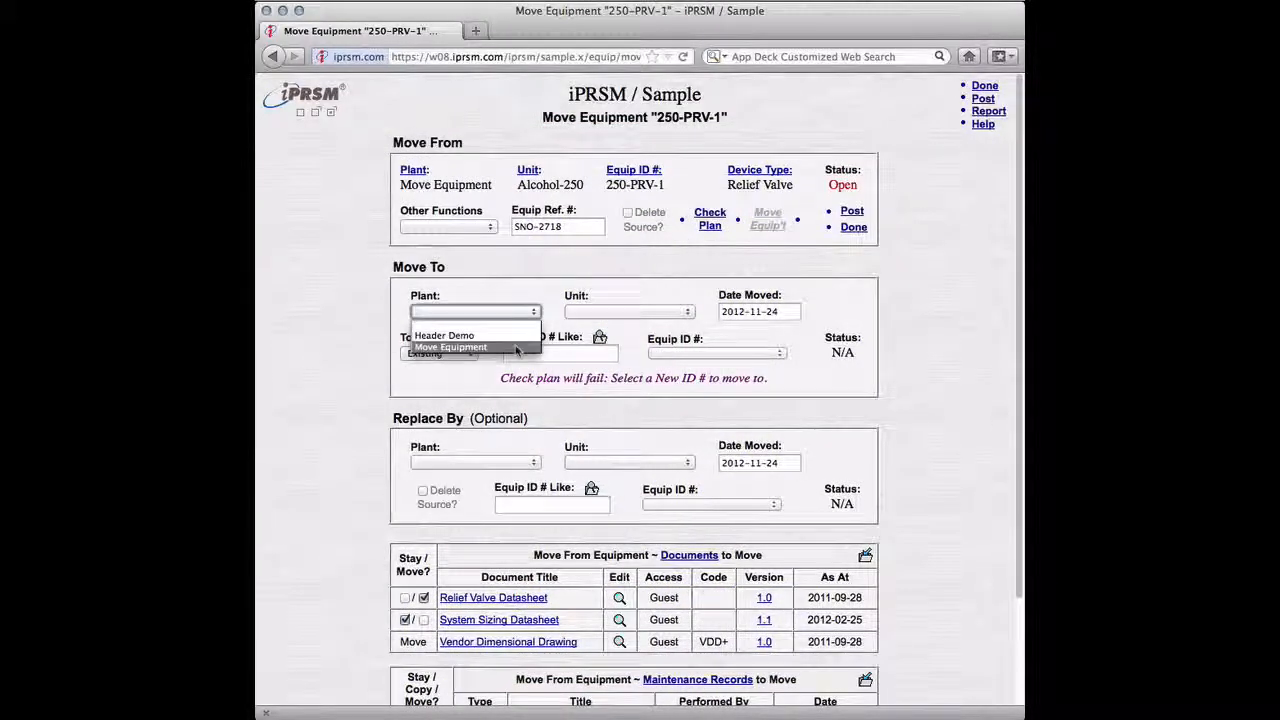
click(462, 347)
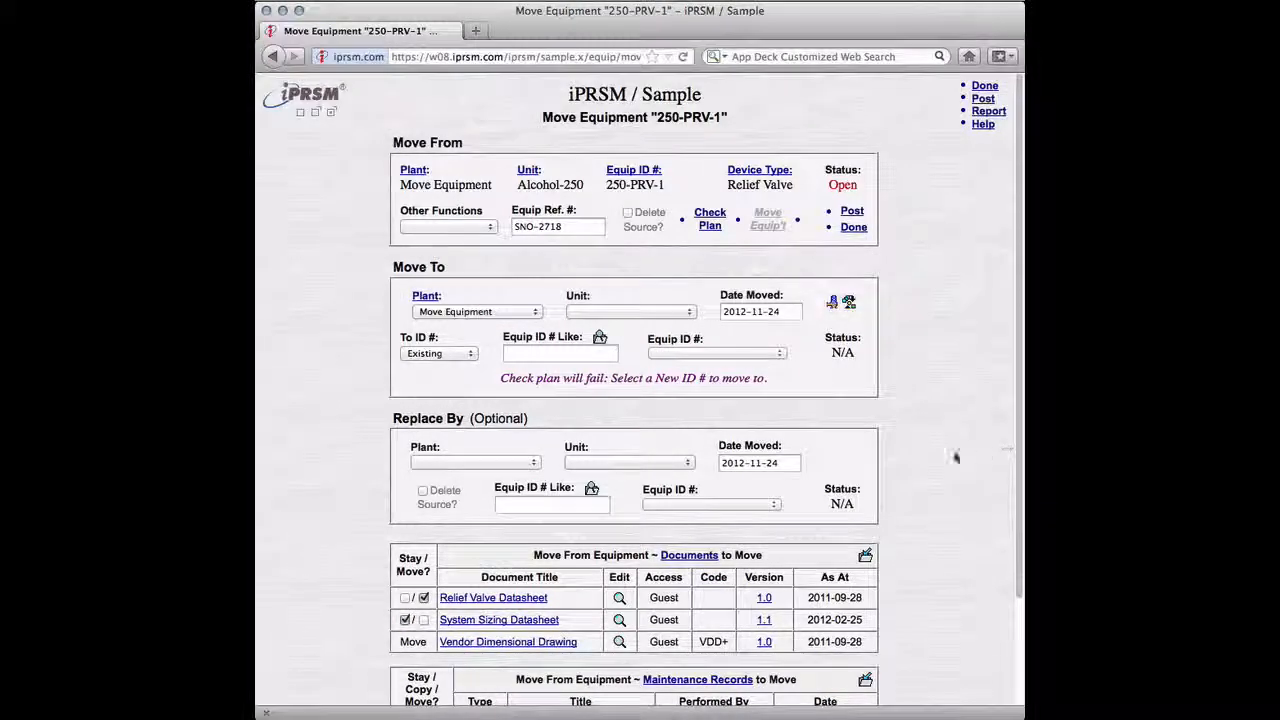
click(684, 312)
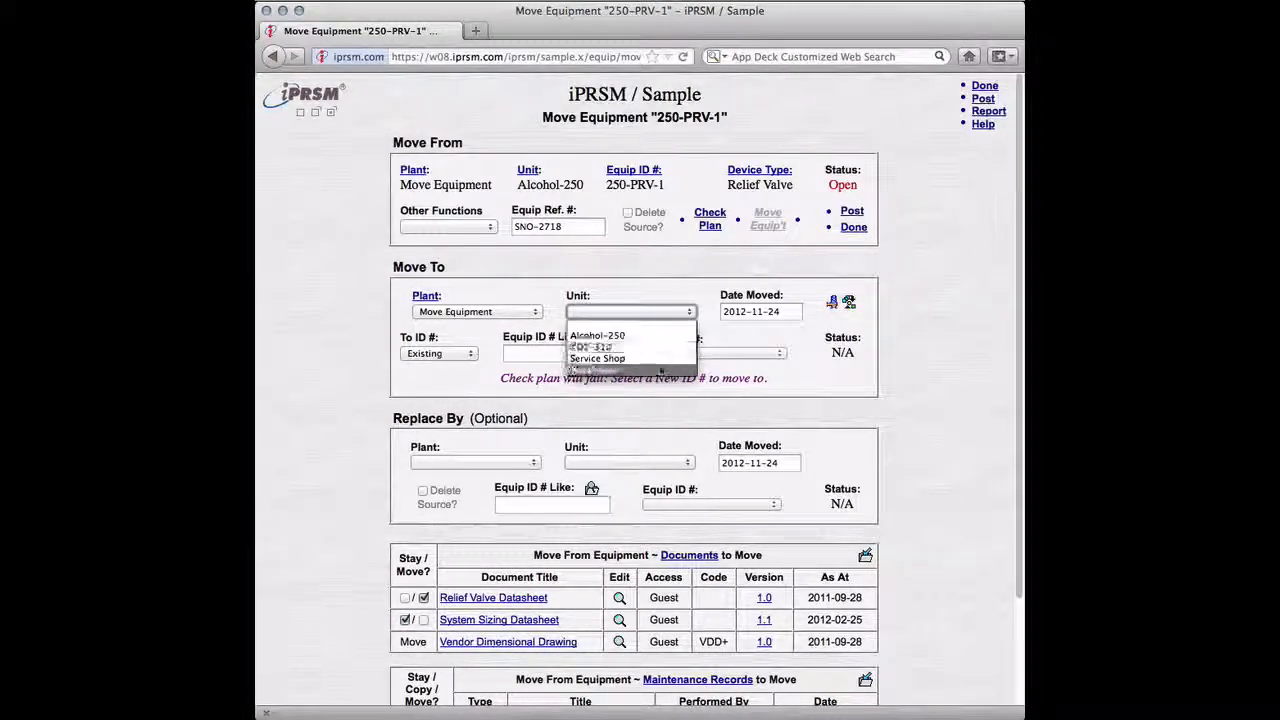
click(594, 369)
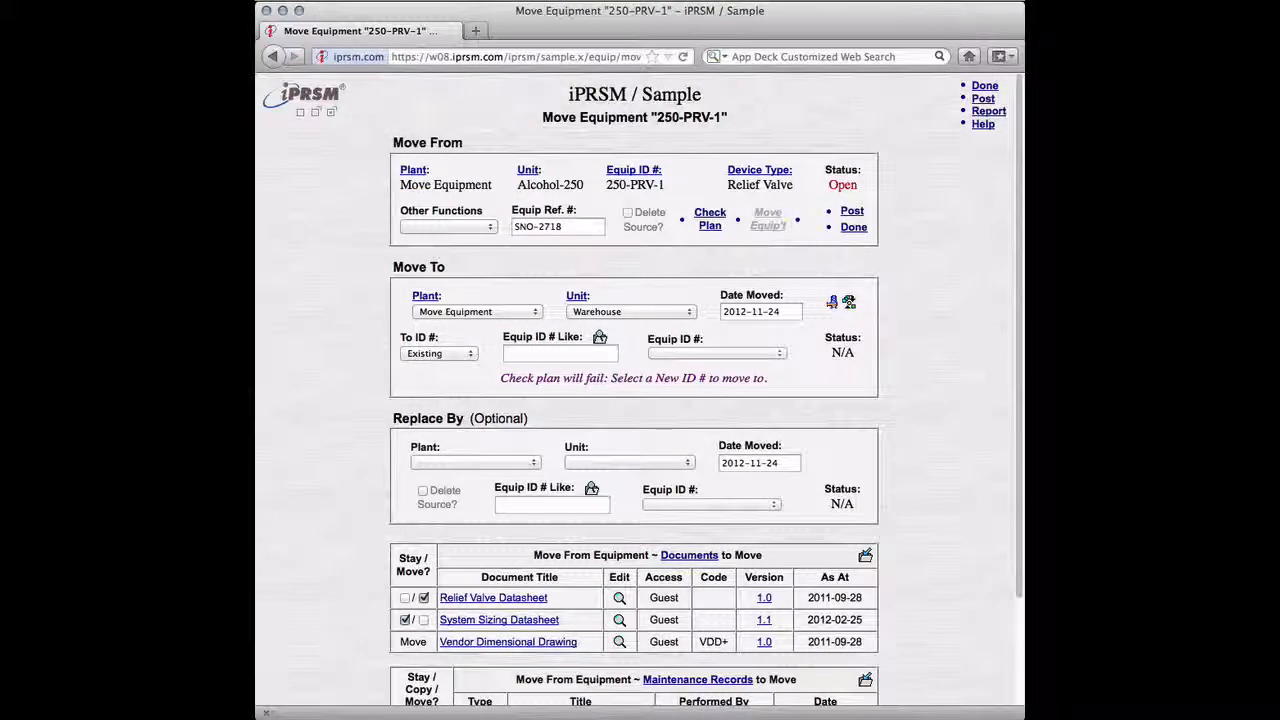
click(440, 353)
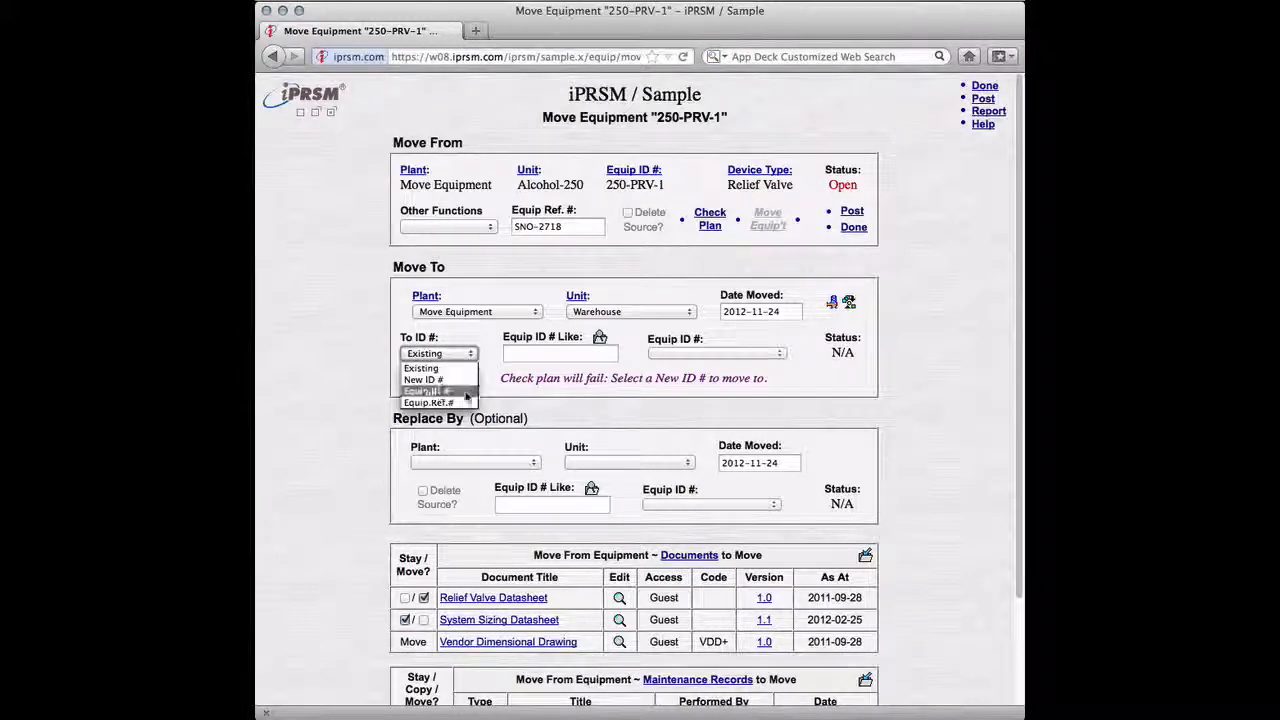
click(428, 406)
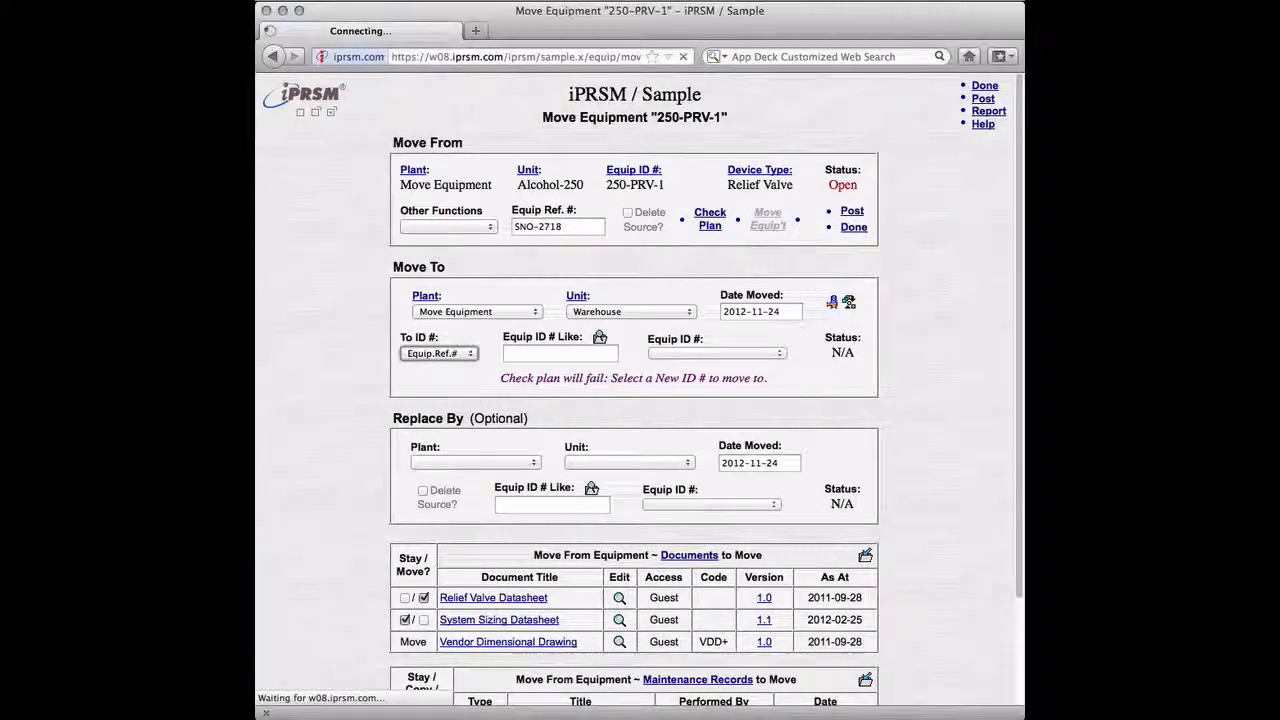
click(472, 436)
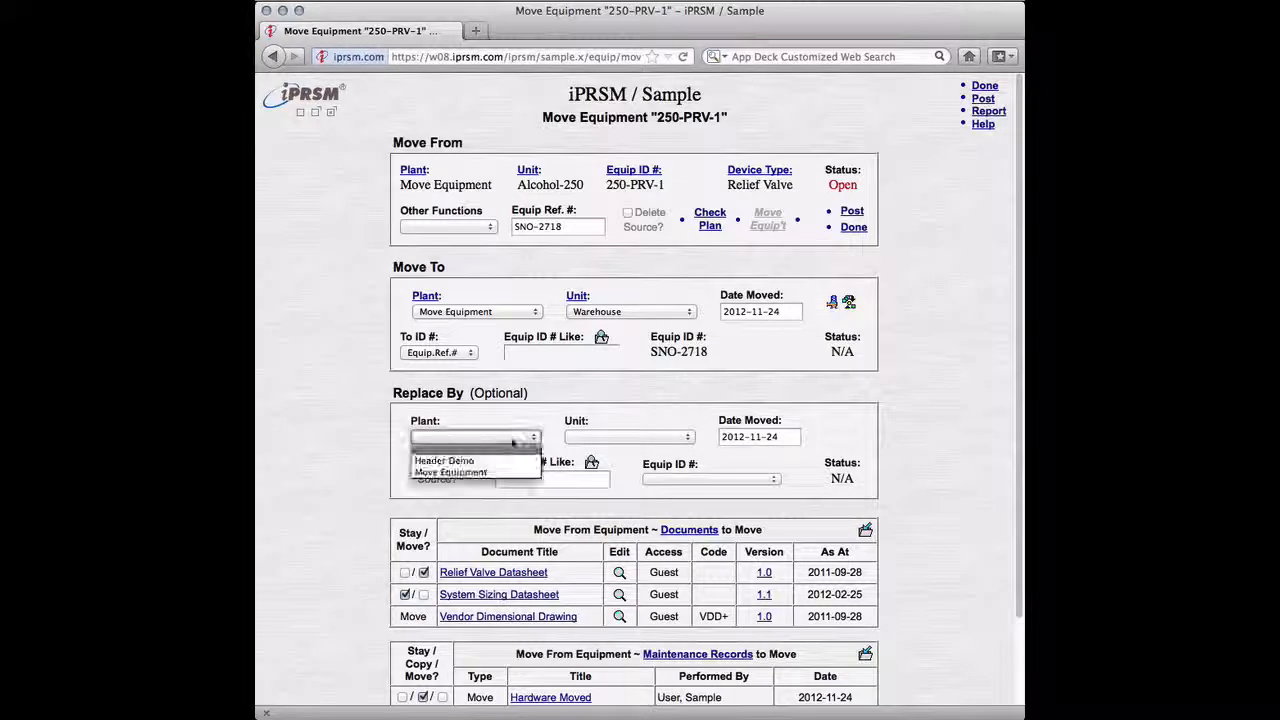
Choose Move Equipment, unit Service Shop, equipment SNO-3141 as the replacement, with Delete Source ticked
click(440, 467)
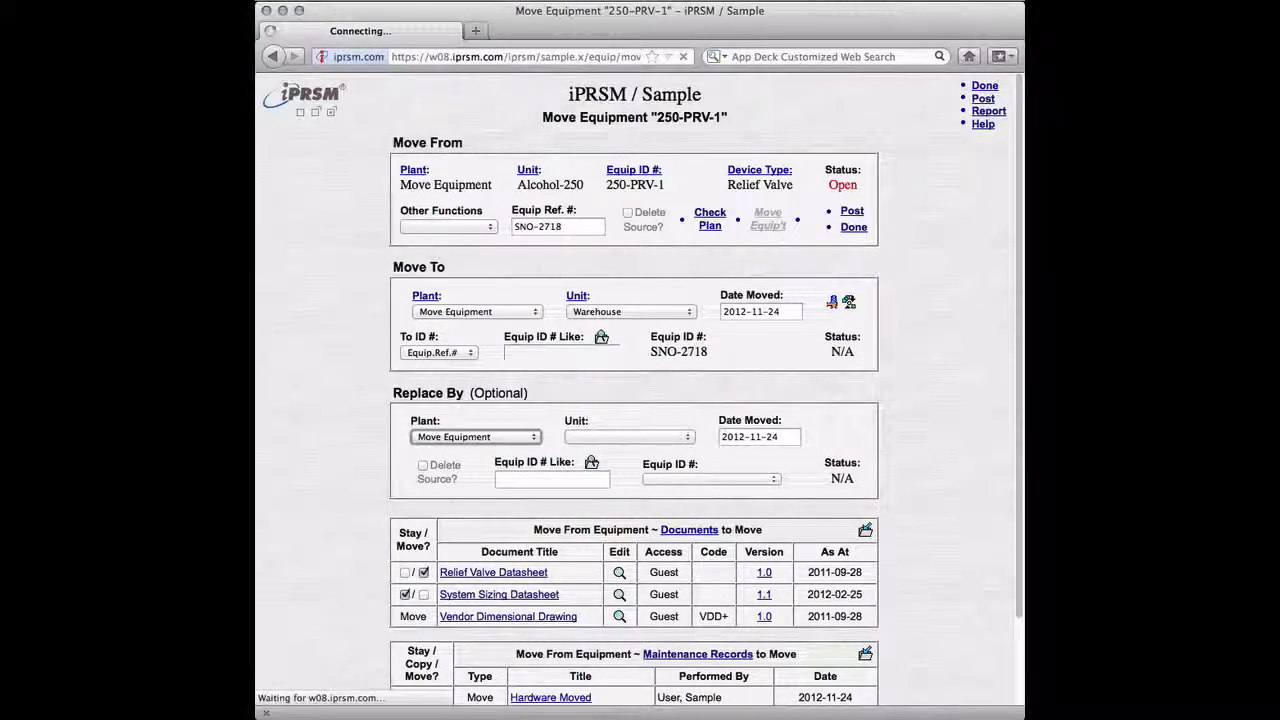
click(686, 437)
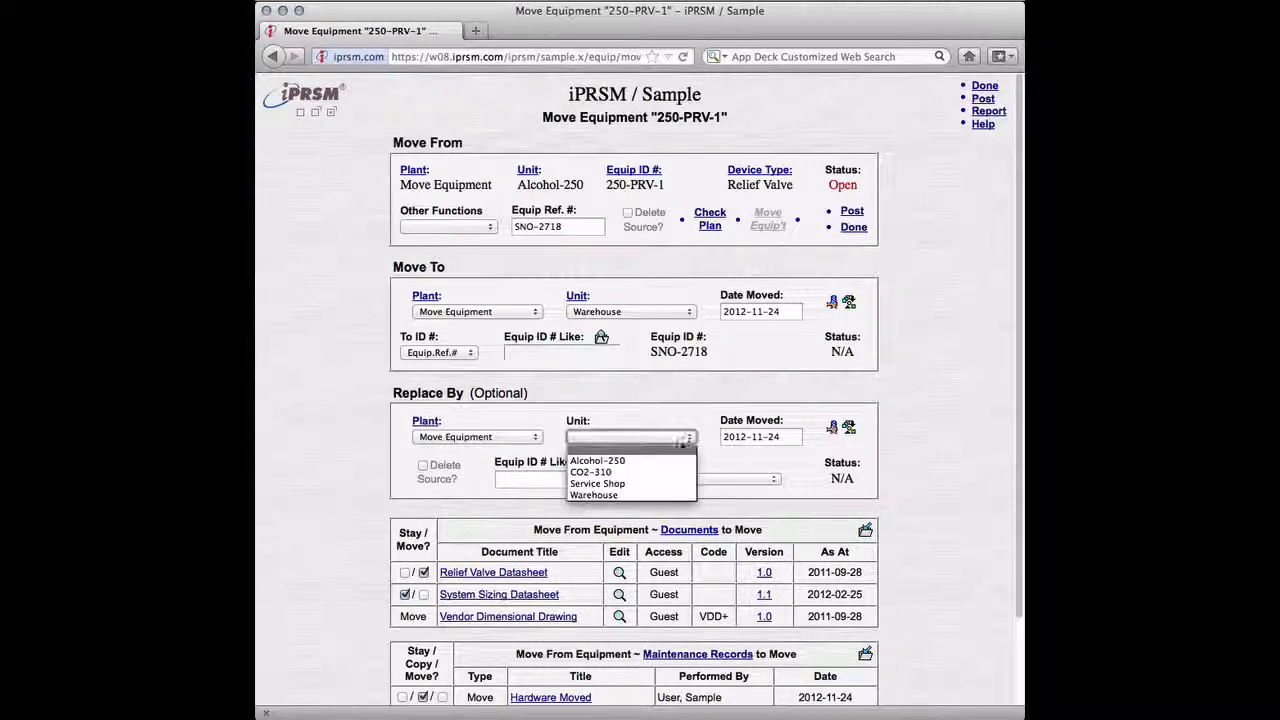
click(600, 483)
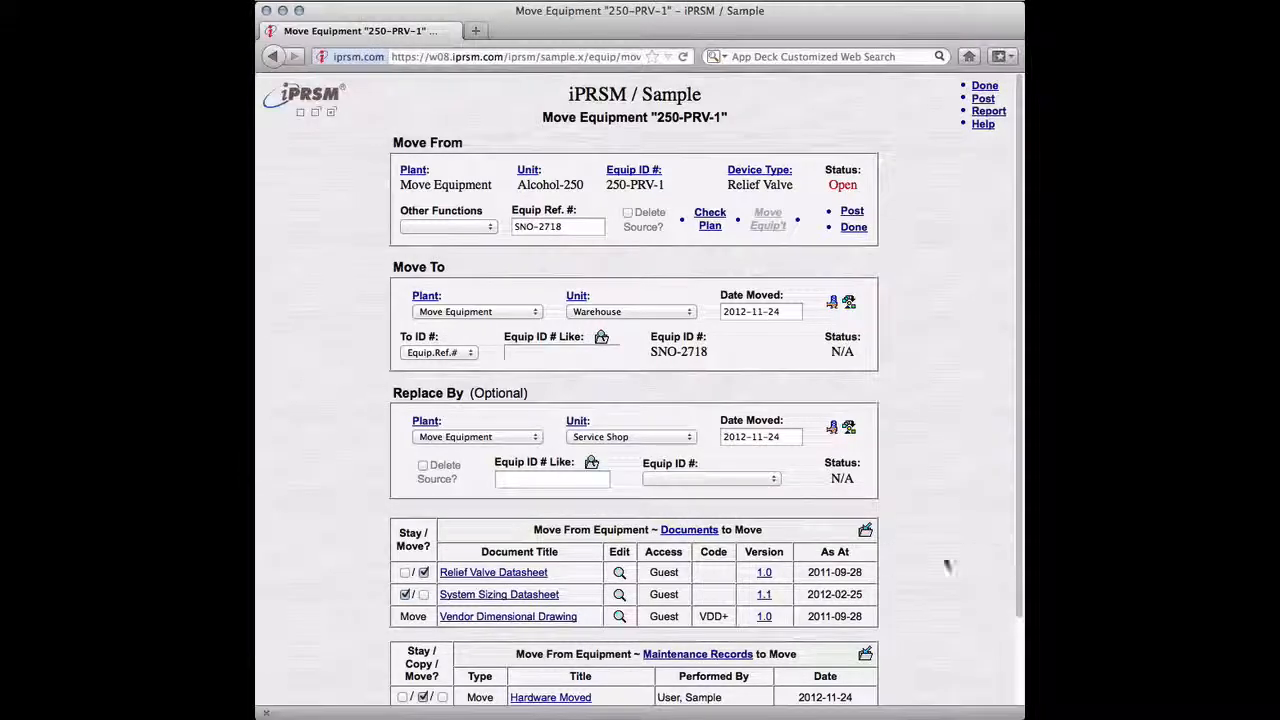
click(771, 480)
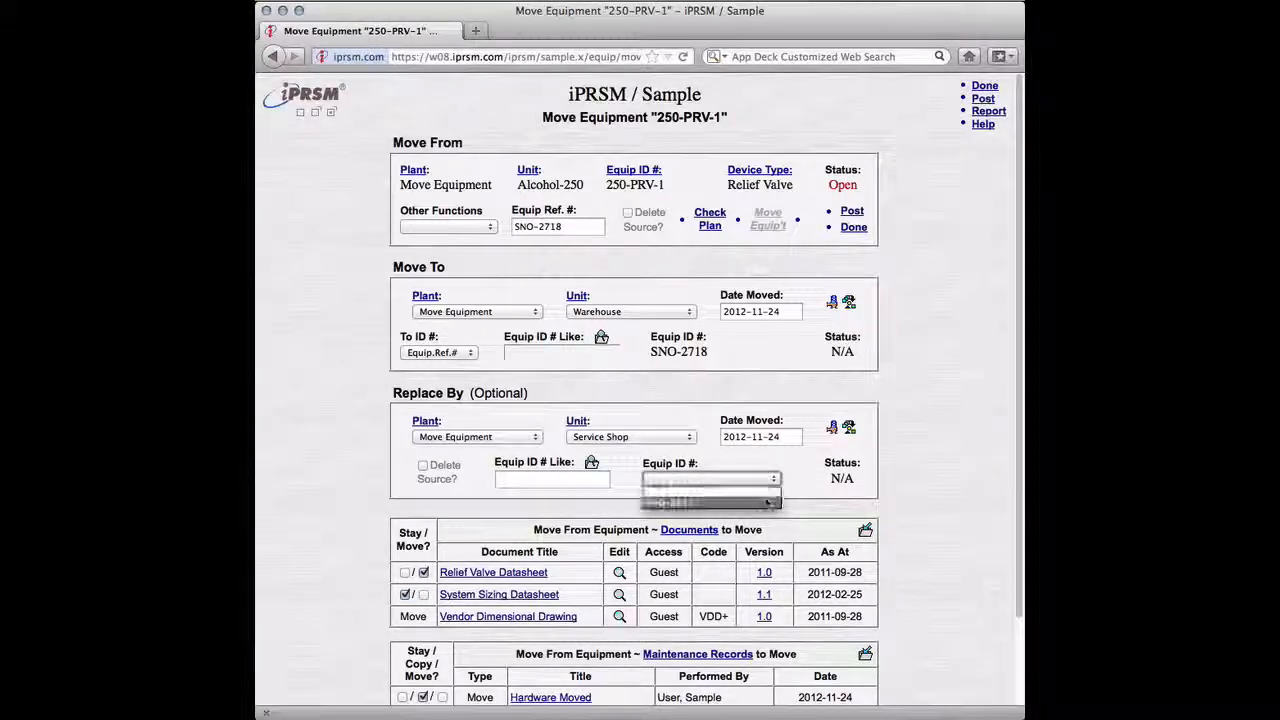
click(690, 502)
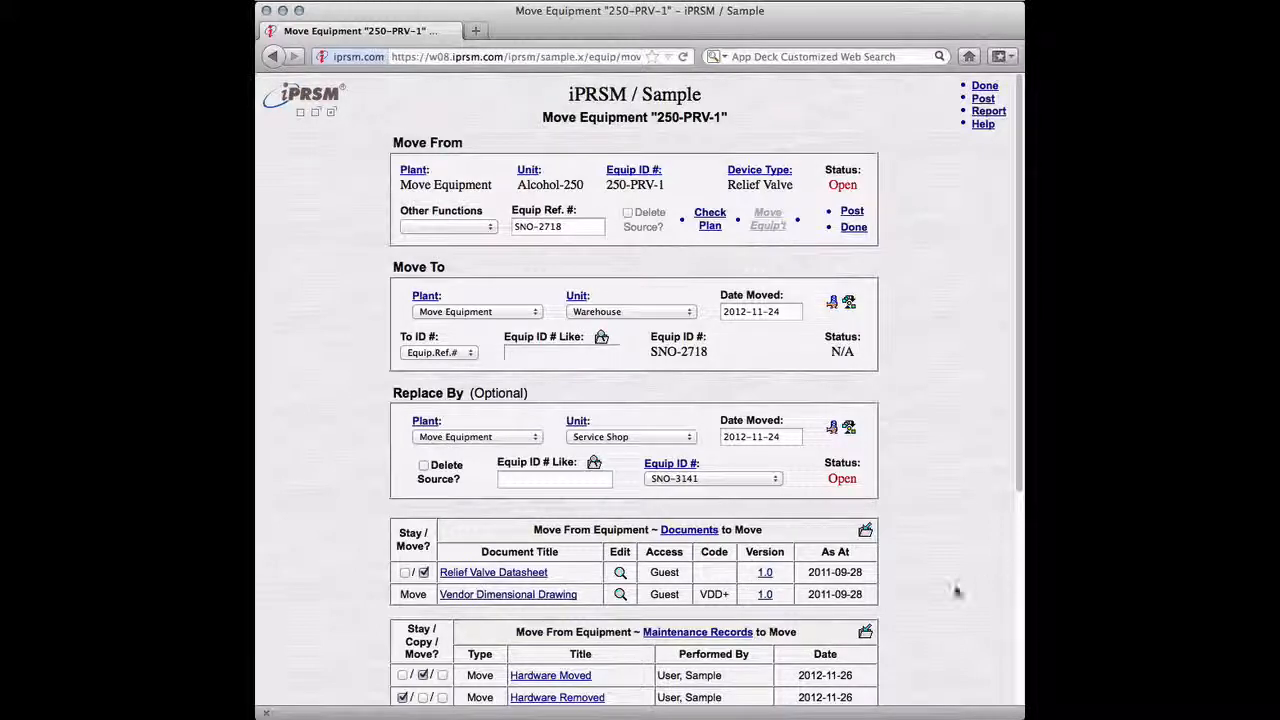
click(423, 466)
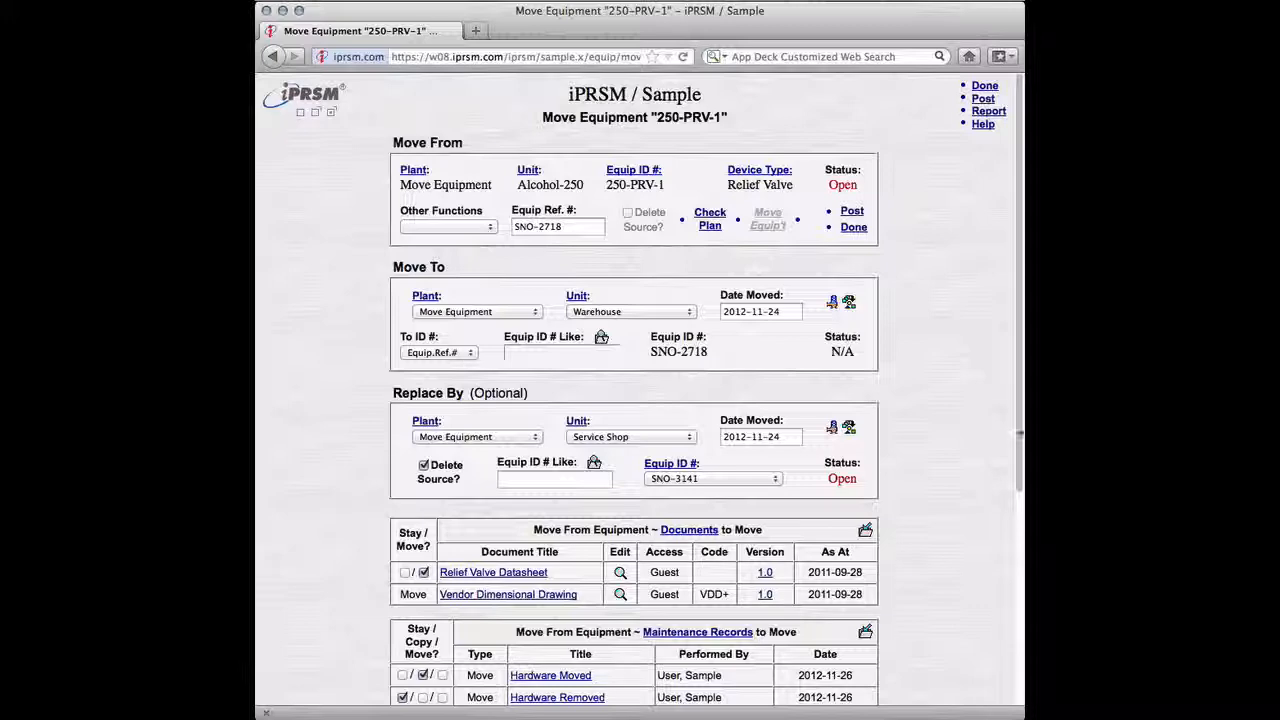
Run Check Plan to get the movement plan sending SNO-2718 to Warehouse
scroll(1022, 432, down, 6)
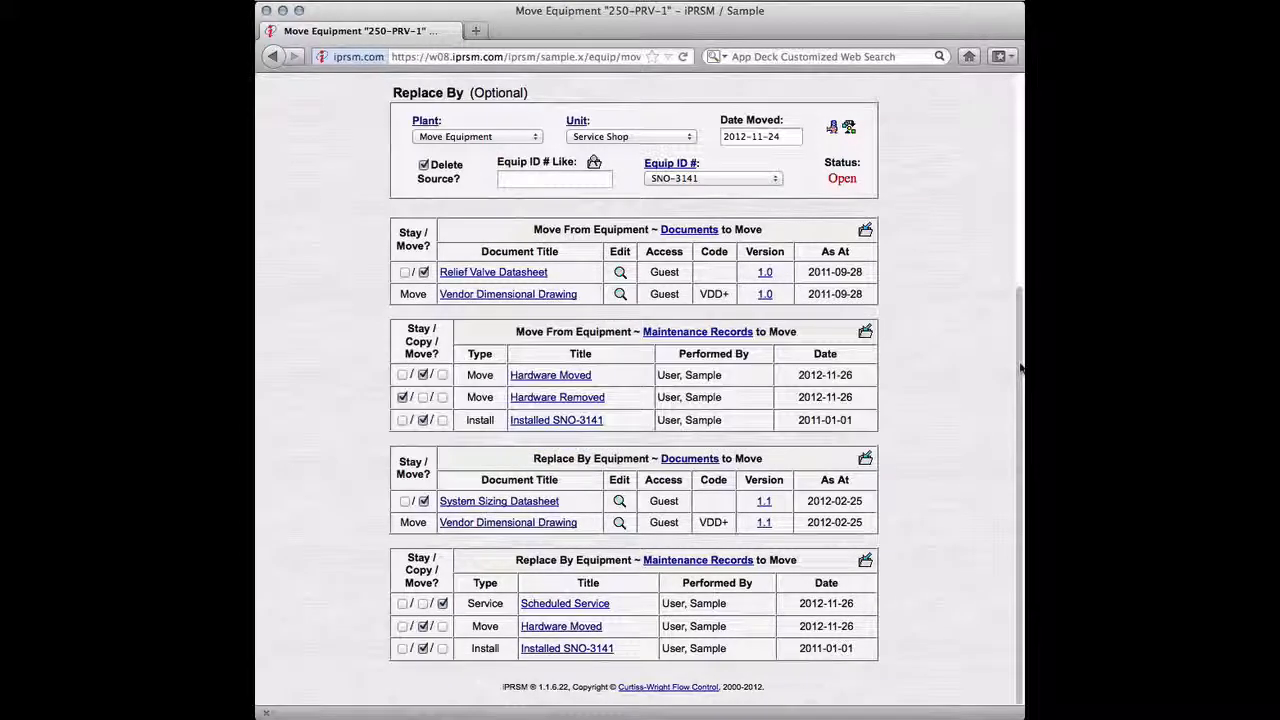
drag(1020, 370, 1020, 123)
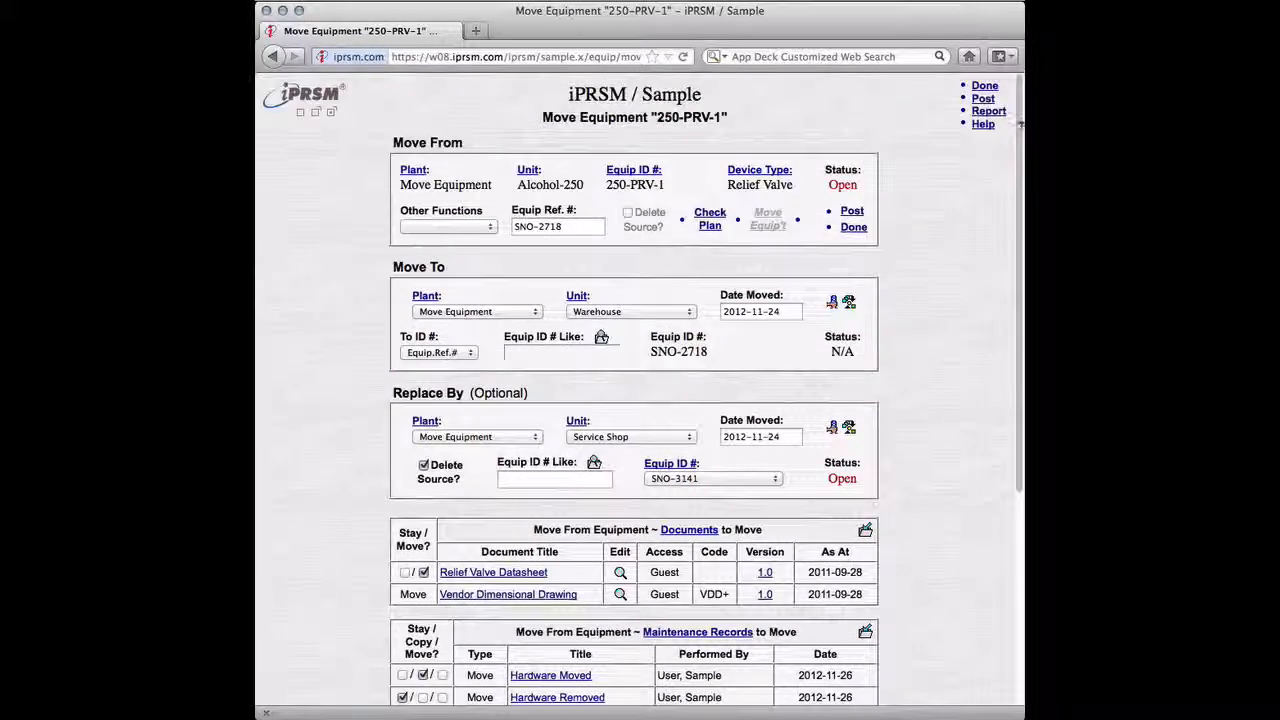
click(713, 228)
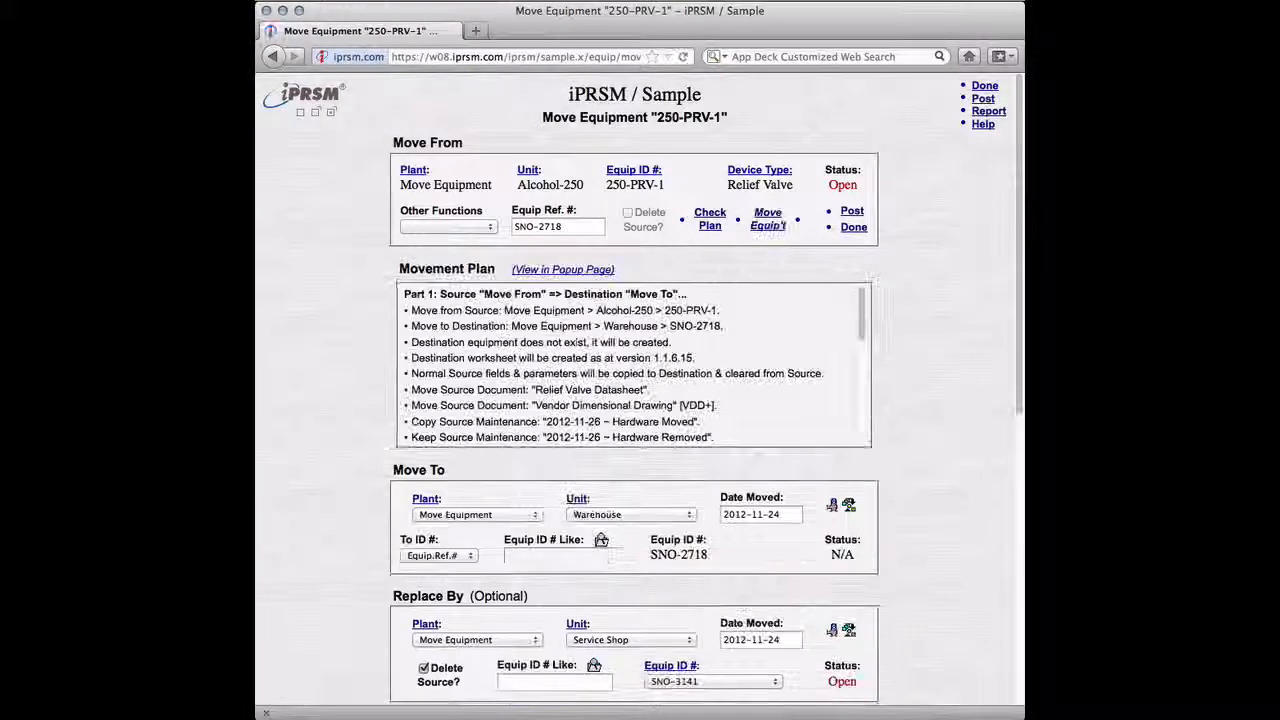
Execute and confirm the planned move so 250-PRV-1 carries SNO-3141, then open its Maintenance (7 Items) history
drag(861, 330, 865, 300)
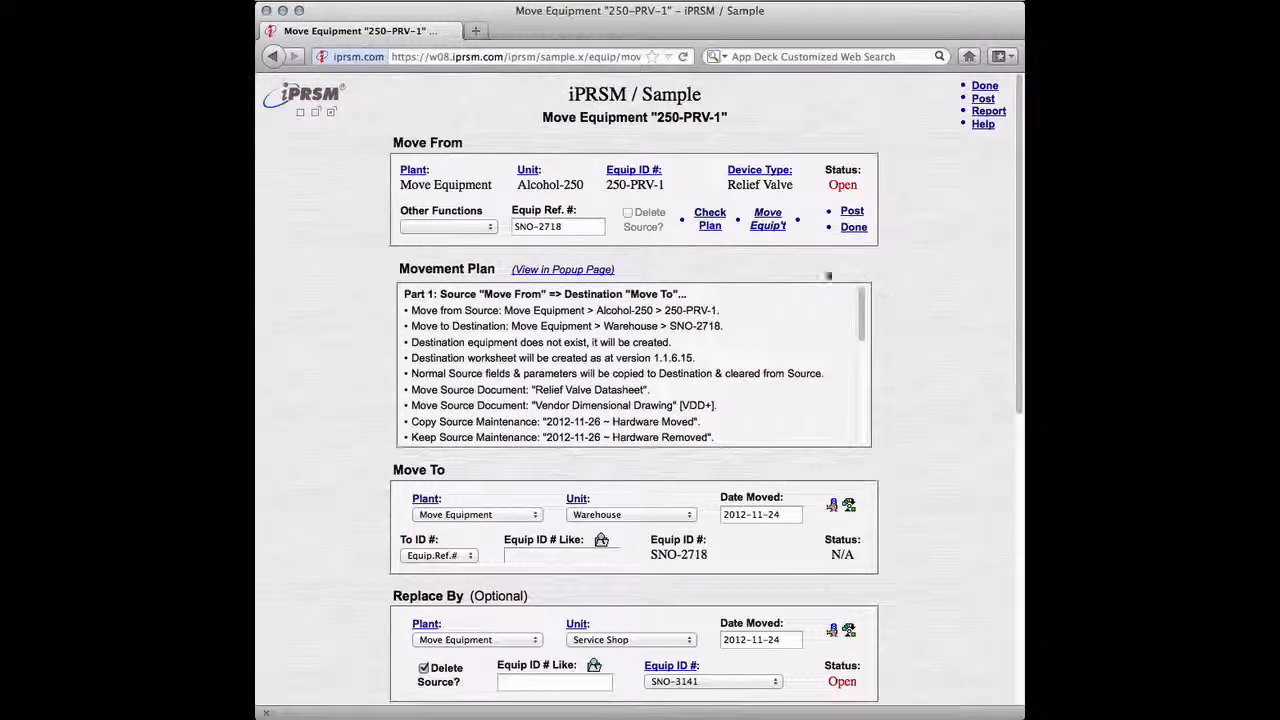
click(768, 219)
click(697, 337)
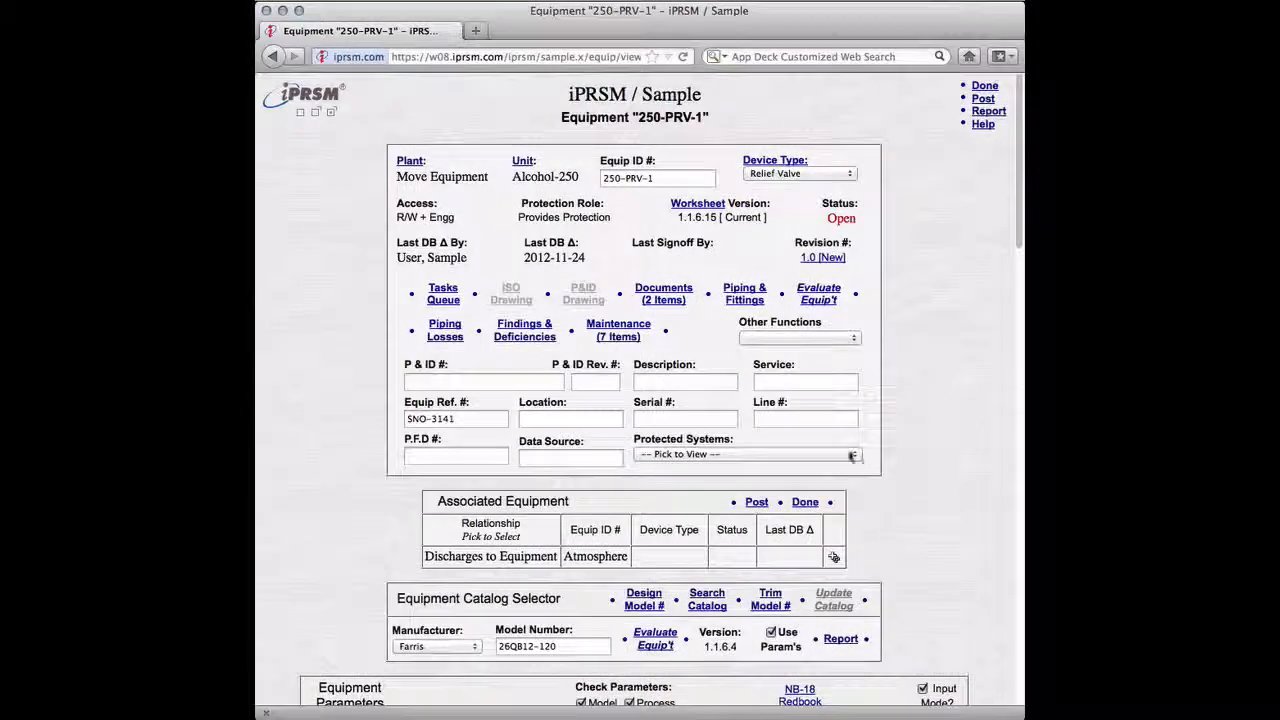
click(628, 340)
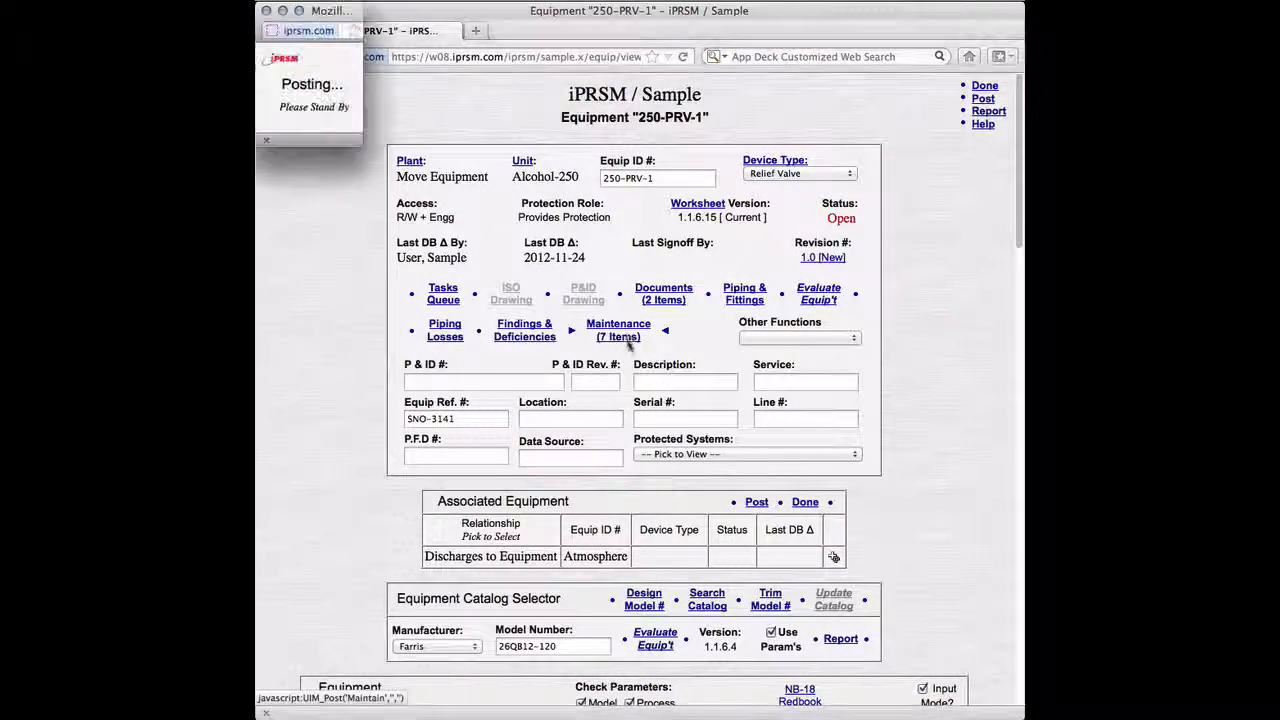